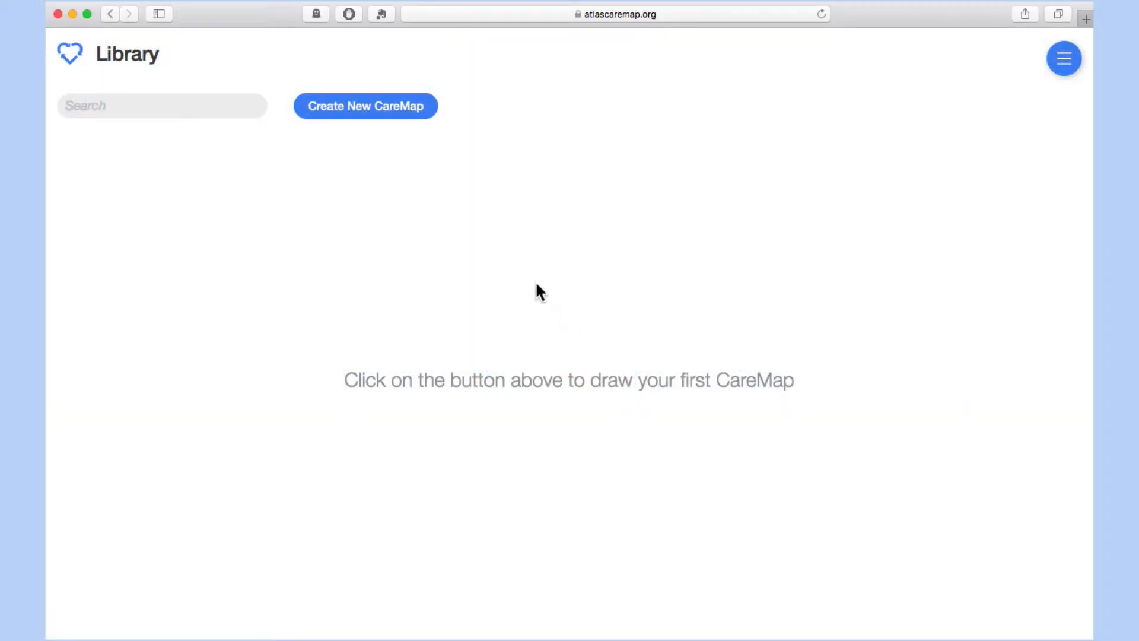
Create a new CareMap, skip the tutorial, and draw yourself as the first Actor in the middle of the canvas.
{"action": "left_click", "coordinate": [361, 108]}
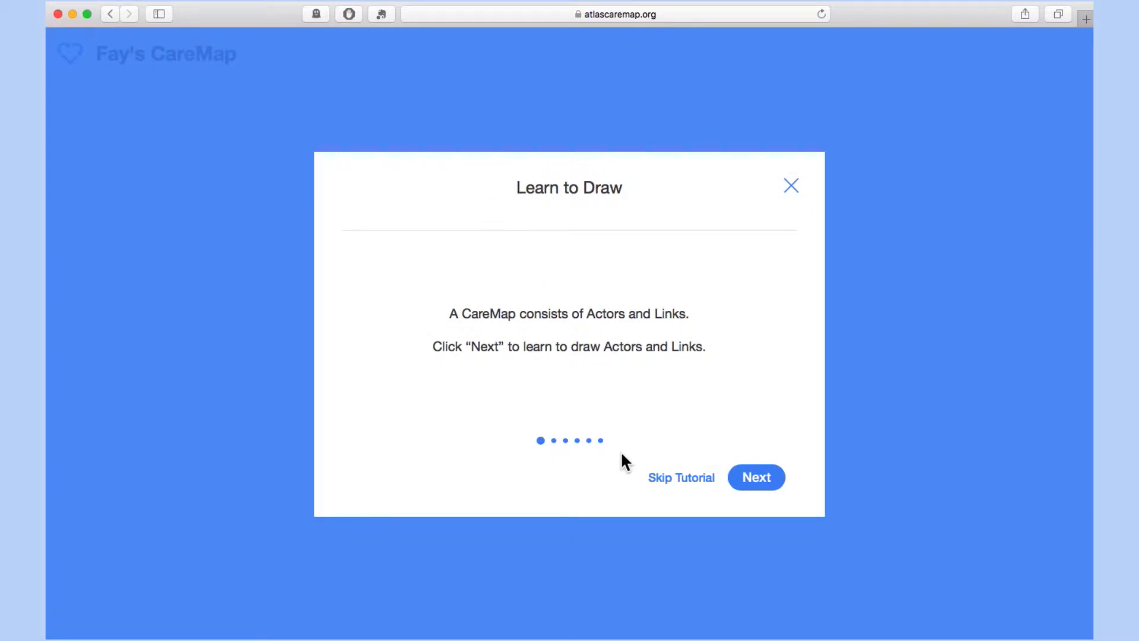
{"action": "left_click", "coordinate": [672, 481]}
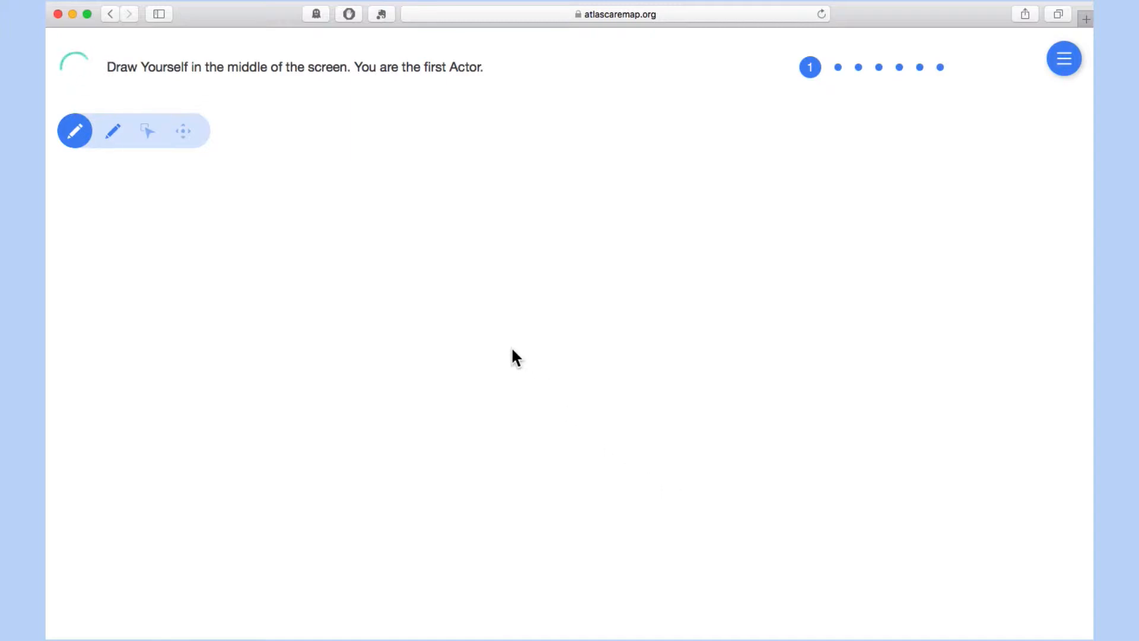
{"action": "mouse_move", "coordinate": [512, 349]}
{"action": "left_mouse_down"}
{"action": "mouse_move", "coordinate": [508, 329]}
{"action": "mouse_move", "coordinate": [532, 305]}
{"action": "left_mouse_up"}
{"action": "left_click_drag", "start_coordinate": [548, 347], "coordinate": [514, 357]}
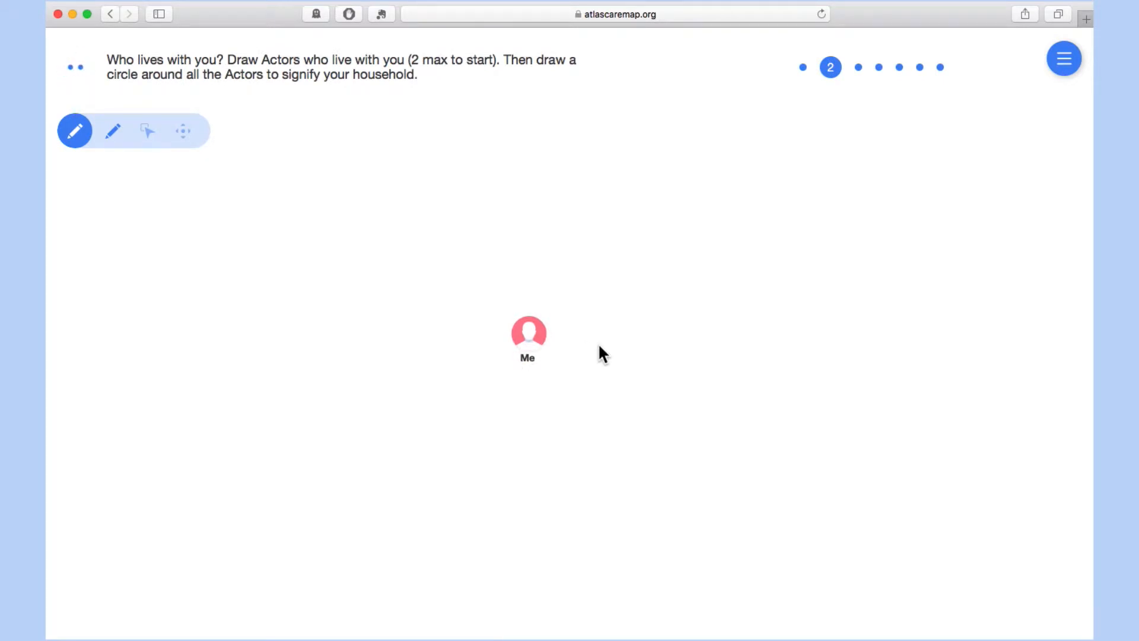
Draw one housemate Actor beside Me and circle both Actors to form the household.
{"action": "left_click_drag", "start_coordinate": [602, 309], "coordinate": [615, 340]}
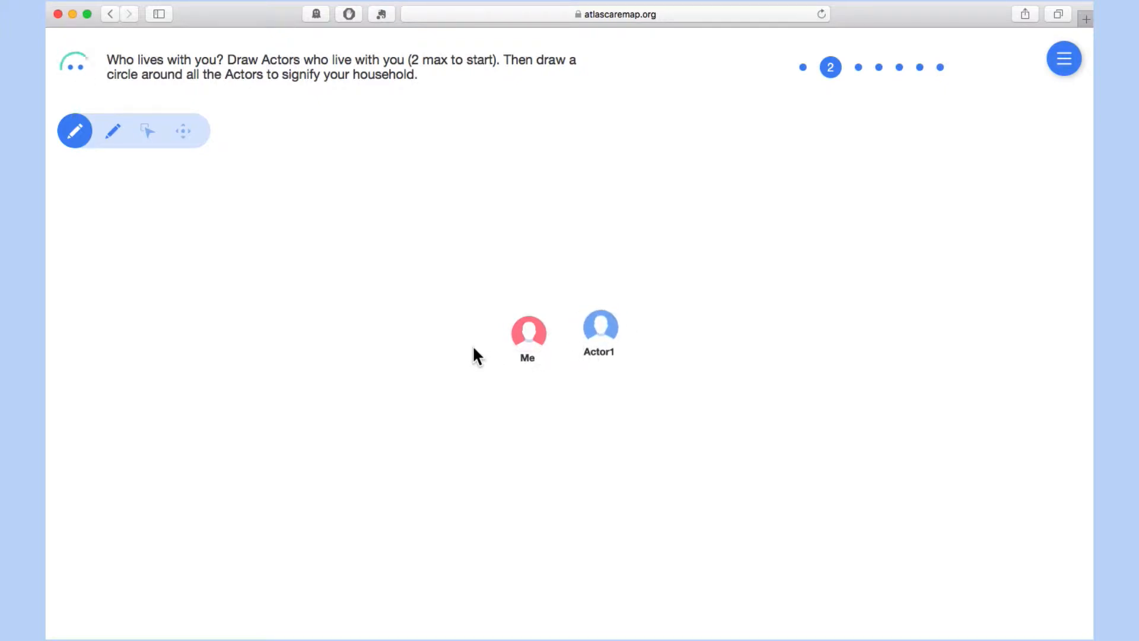
{"action": "mouse_move", "coordinate": [473, 348]}
{"action": "left_mouse_down"}
{"action": "mouse_move", "coordinate": [478, 265]}
{"action": "mouse_move", "coordinate": [607, 261]}
{"action": "left_mouse_up"}
{"action": "mouse_move", "coordinate": [642, 373]}
{"action": "left_mouse_down"}
{"action": "mouse_move", "coordinate": [534, 410]}
{"action": "mouse_move", "coordinate": [479, 357]}
{"action": "left_mouse_up"}
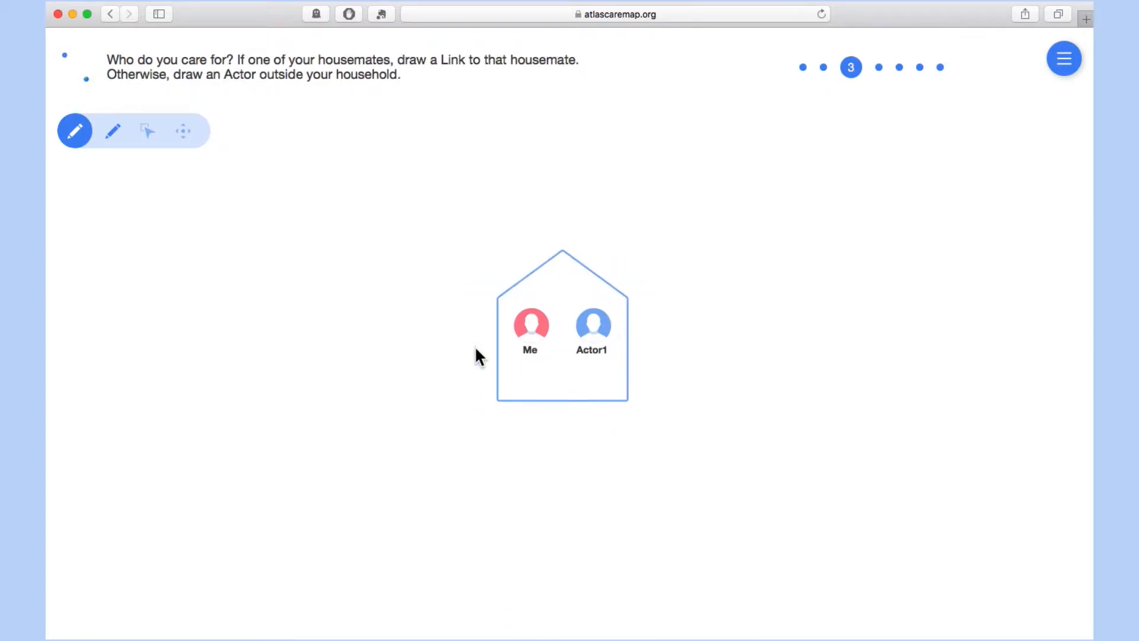
Link Me to Actor1 as the care recipient, and draw two more caregivers to the right of the household.
{"action": "left_click_drag", "start_coordinate": [535, 328], "coordinate": [599, 328]}
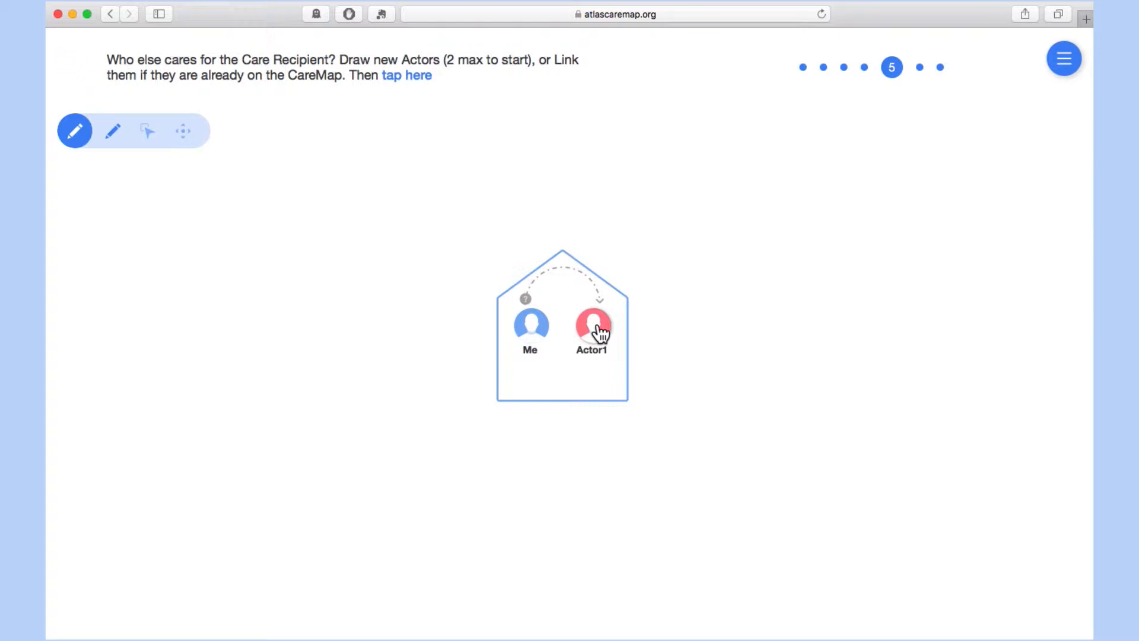
{"action": "left_click_drag", "start_coordinate": [707, 265], "coordinate": [725, 225]}
{"action": "left_click_drag", "start_coordinate": [729, 266], "coordinate": [702, 265]}
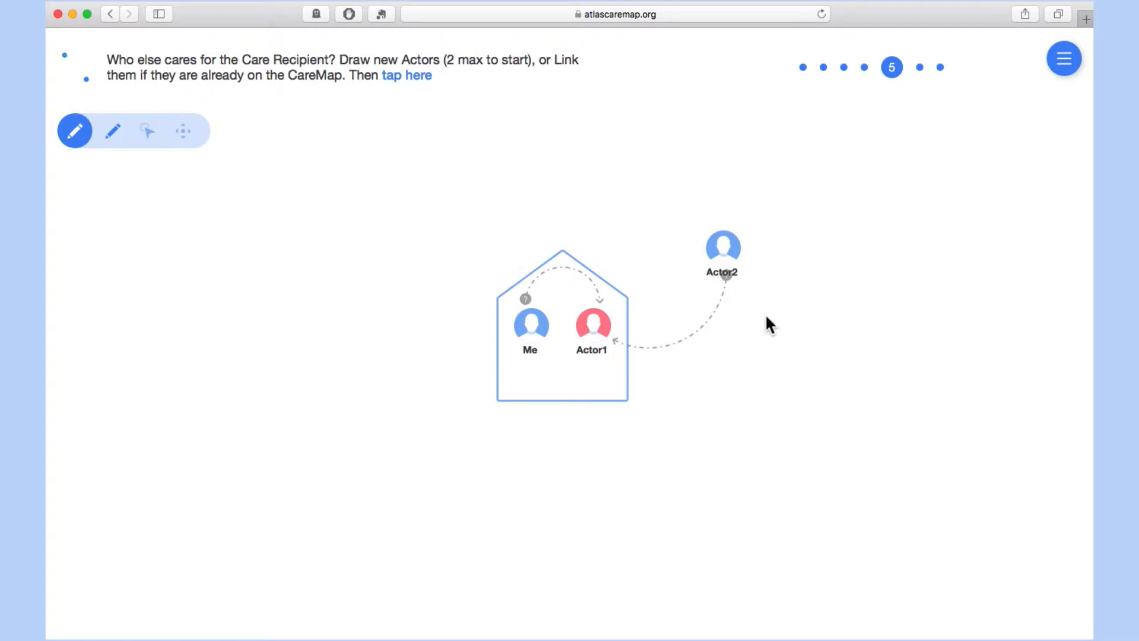
{"action": "mouse_move", "coordinate": [717, 380]}
{"action": "left_mouse_down"}
{"action": "mouse_move", "coordinate": [738, 354]}
{"action": "mouse_move", "coordinate": [736, 381]}
{"action": "mouse_move", "coordinate": [716, 380]}
{"action": "left_mouse_up"}
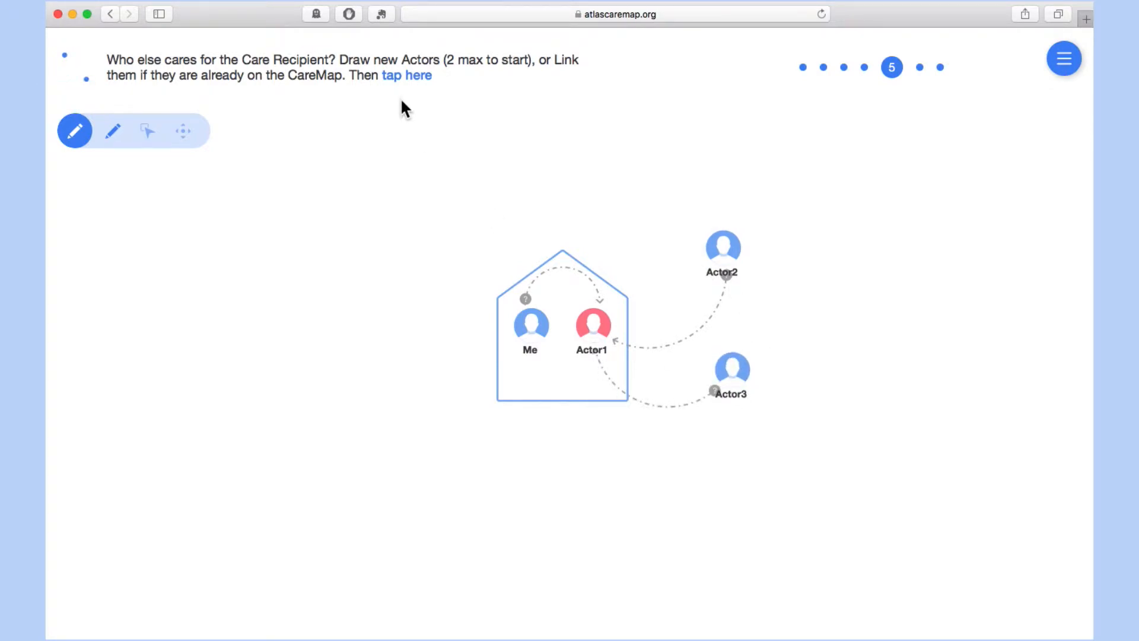
{"action": "left_click", "coordinate": [391, 78]}
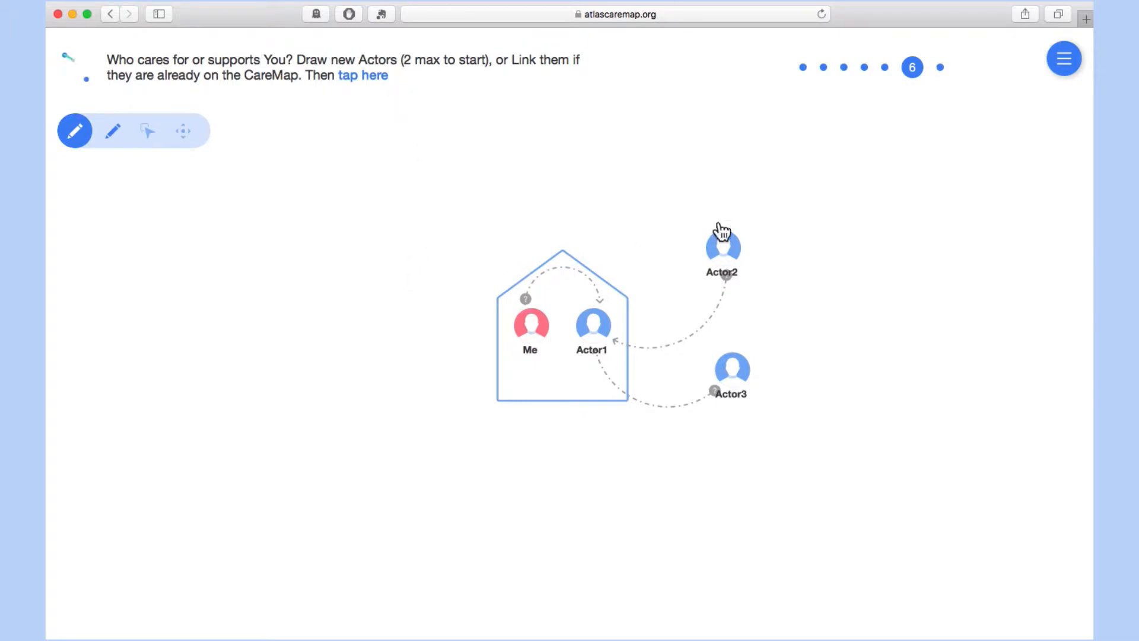
Link Actor2 to Me, draw two new supporting Actors left of the household, and complete the question about who supports you.
{"action": "left_click_drag", "start_coordinate": [721, 251], "coordinate": [678, 264]}
{"action": "left_click_drag", "start_coordinate": [565, 308], "coordinate": [531, 325]}
{"action": "mouse_move", "coordinate": [408, 270]}
{"action": "left_mouse_down"}
{"action": "mouse_move", "coordinate": [448, 284]}
{"action": "mouse_move", "coordinate": [418, 315]}
{"action": "mouse_move", "coordinate": [413, 306]}
{"action": "left_mouse_up"}
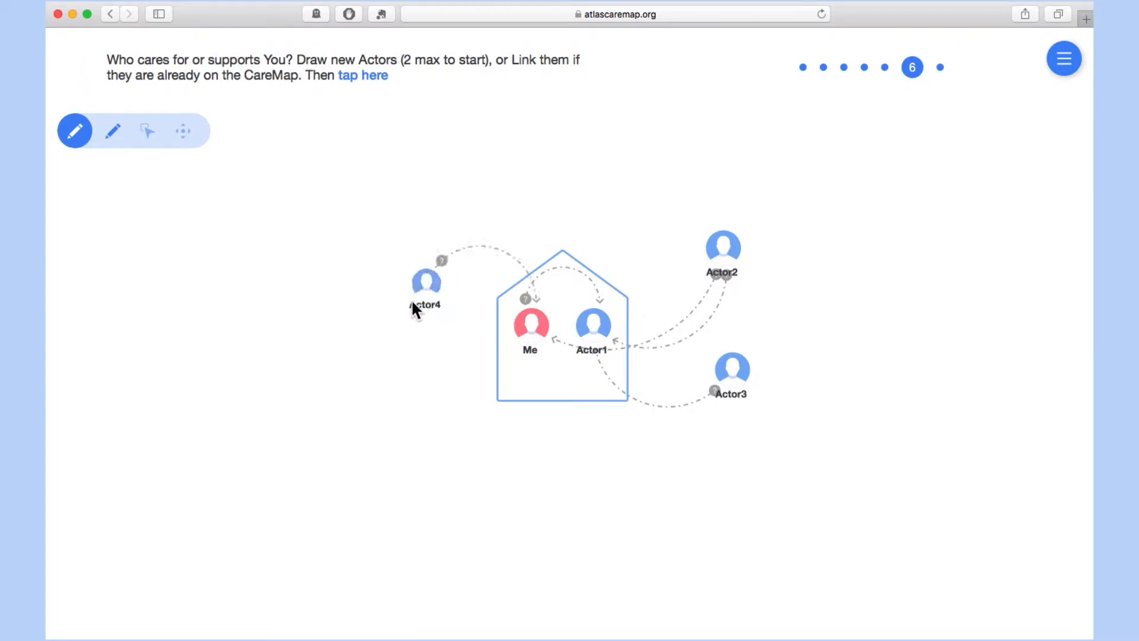
{"action": "left_click_drag", "start_coordinate": [421, 396], "coordinate": [420, 397]}
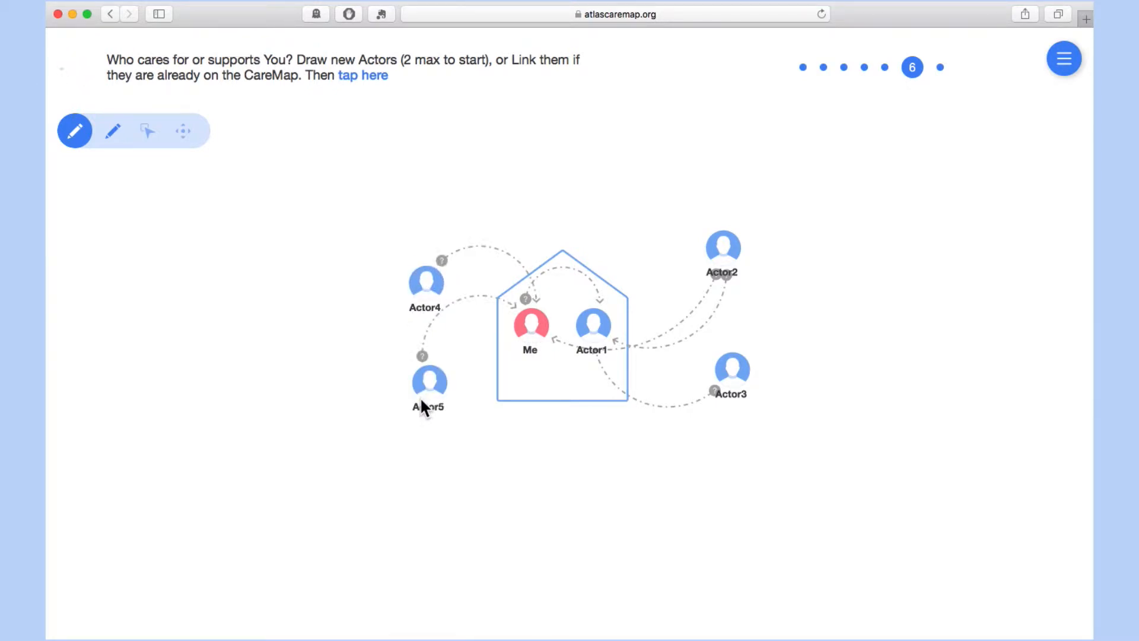
{"action": "left_click", "coordinate": [359, 82]}
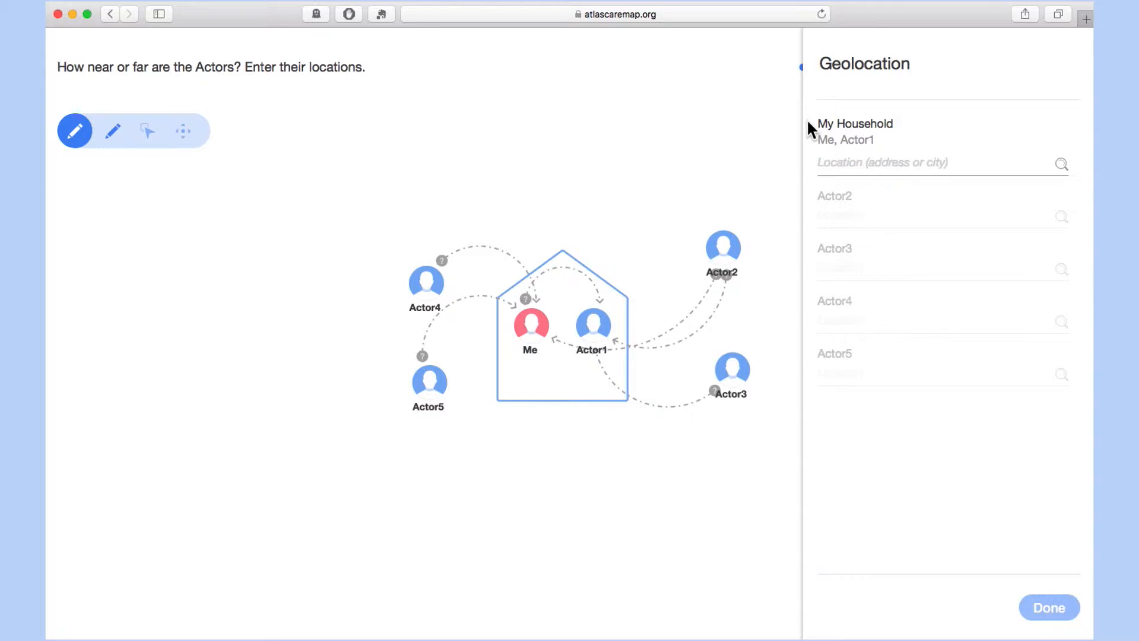
Set the household's location to Oakland, CA, USA and Actor2's location to Stockton, CA, USA.
{"action": "left_click", "coordinate": [876, 163]}
{"action": "type", "text": "Oaklan"}
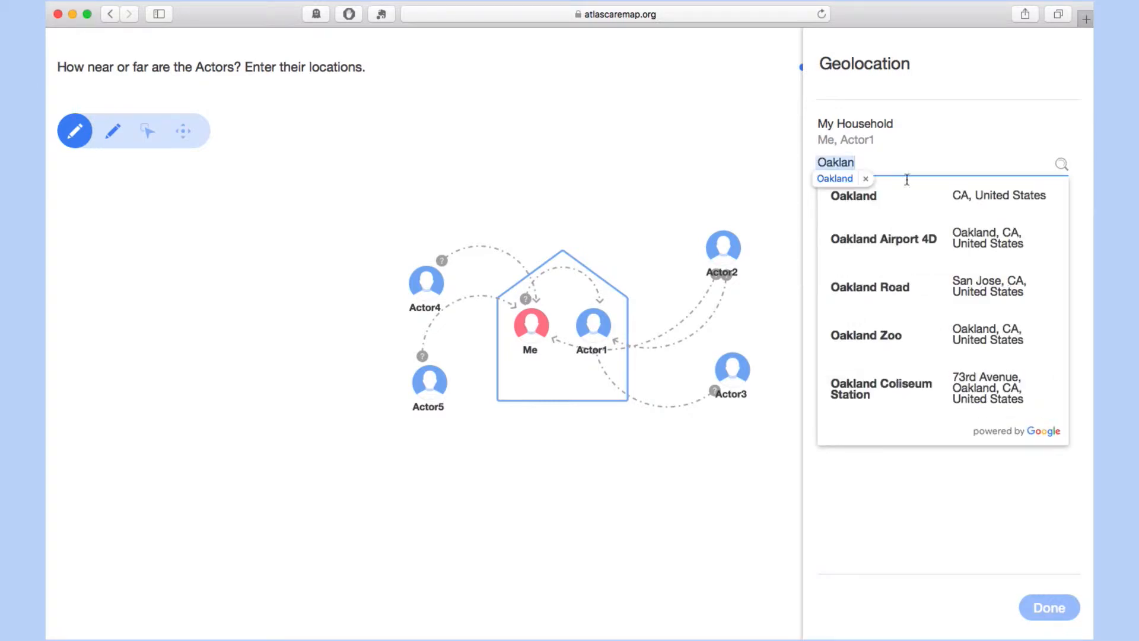
{"action": "left_click", "coordinate": [899, 193]}
{"action": "left_click", "coordinate": [854, 216]}
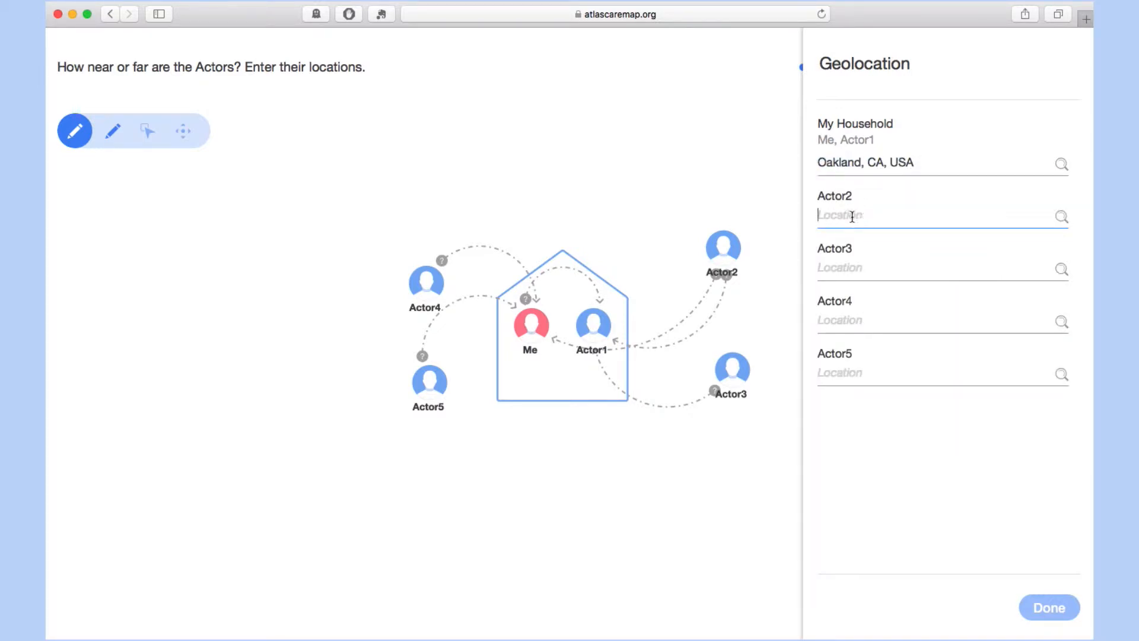
{"action": "type", "text": "Stockton"}
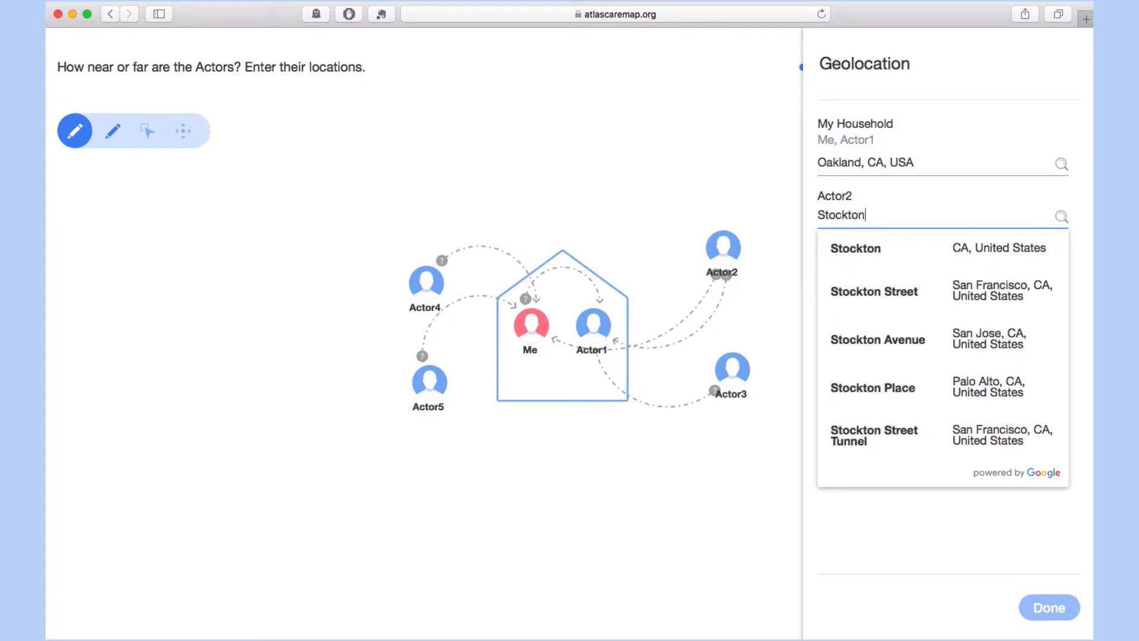
{"action": "left_click", "coordinate": [857, 248]}
Set Actor3's location to Oakland, CA, USA and Actor4's location to San Diego, CA, USA.
{"action": "left_click", "coordinate": [854, 267]}
{"action": "type", "text": "O"}
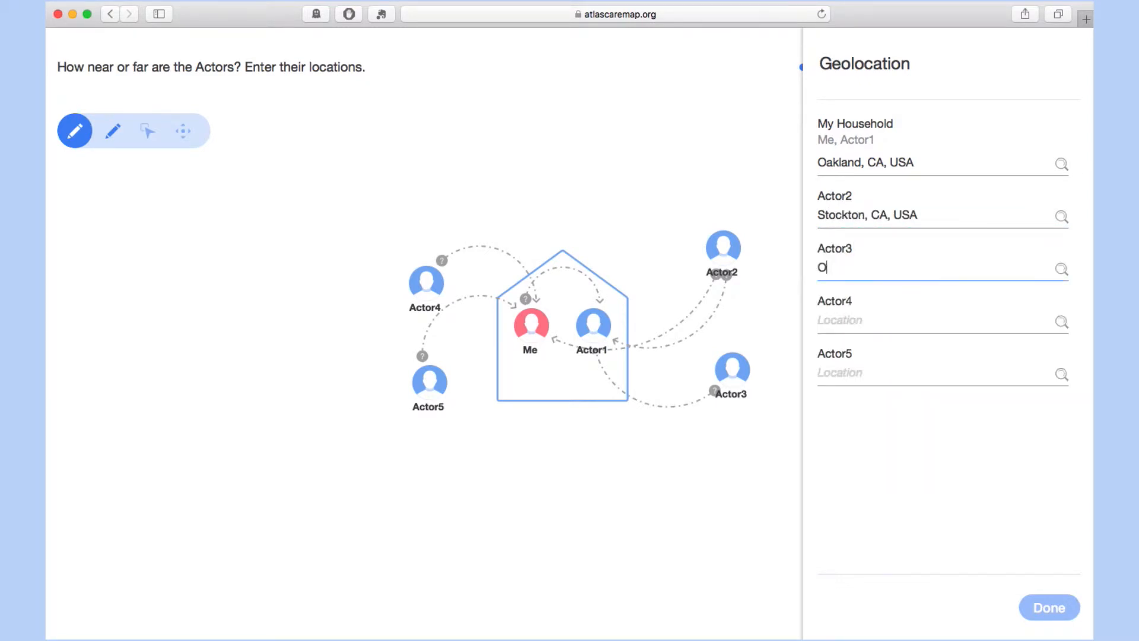
{"action": "type", "text": "akland"}
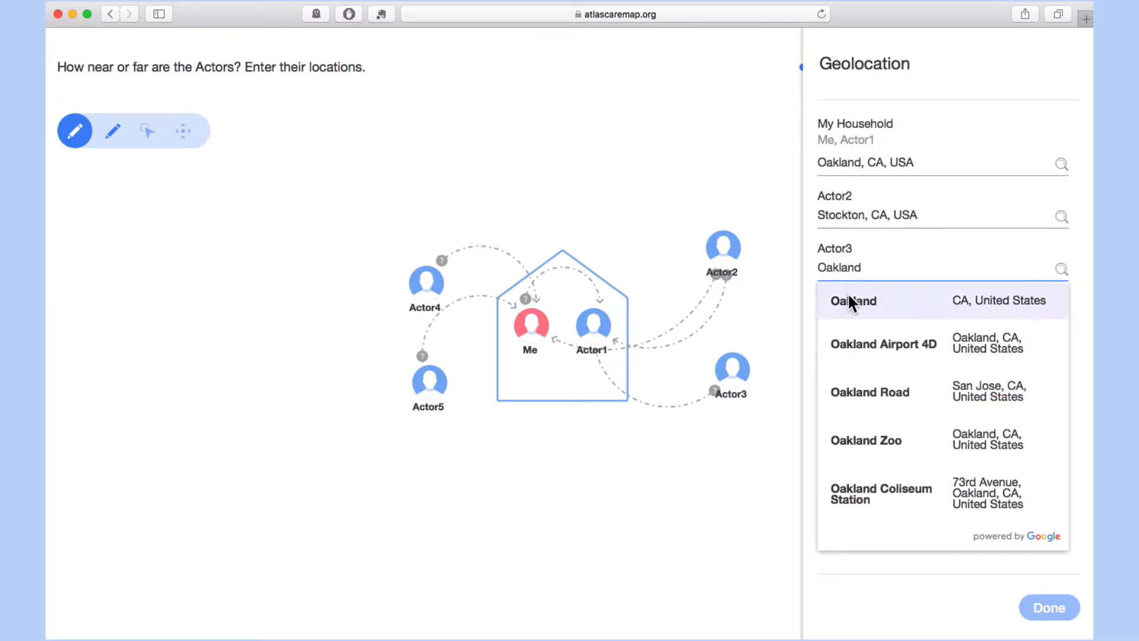
{"action": "left_click", "coordinate": [848, 294]}
{"action": "left_click", "coordinate": [848, 293]}
{"action": "type", "text": "San D"}
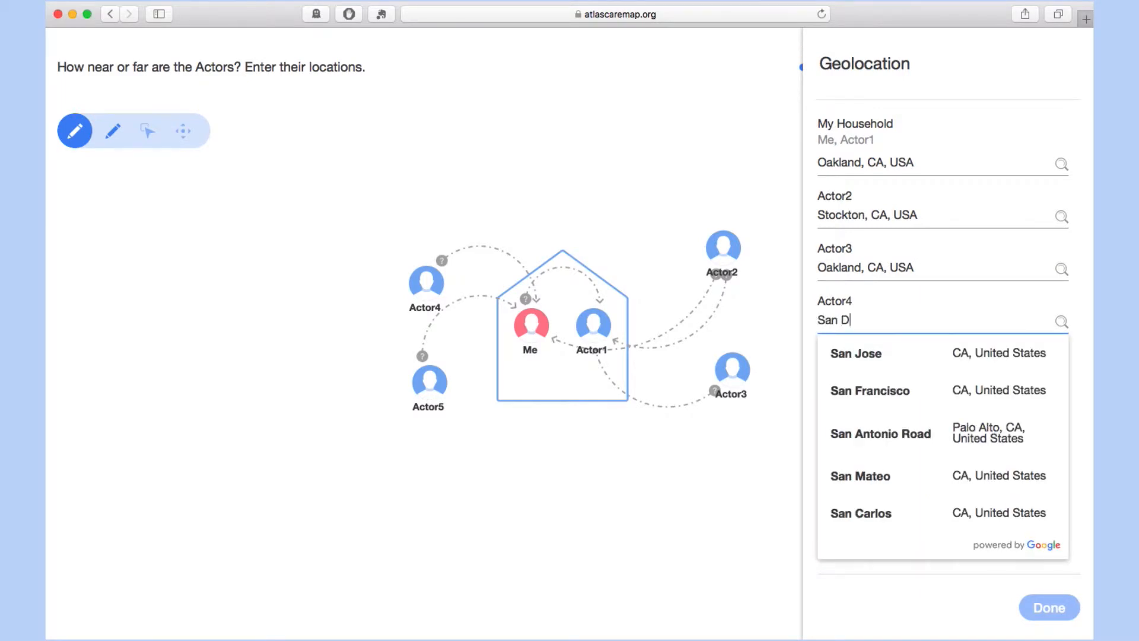
{"action": "type", "text": "iego"}
{"action": "left_click", "coordinate": [839, 354]}
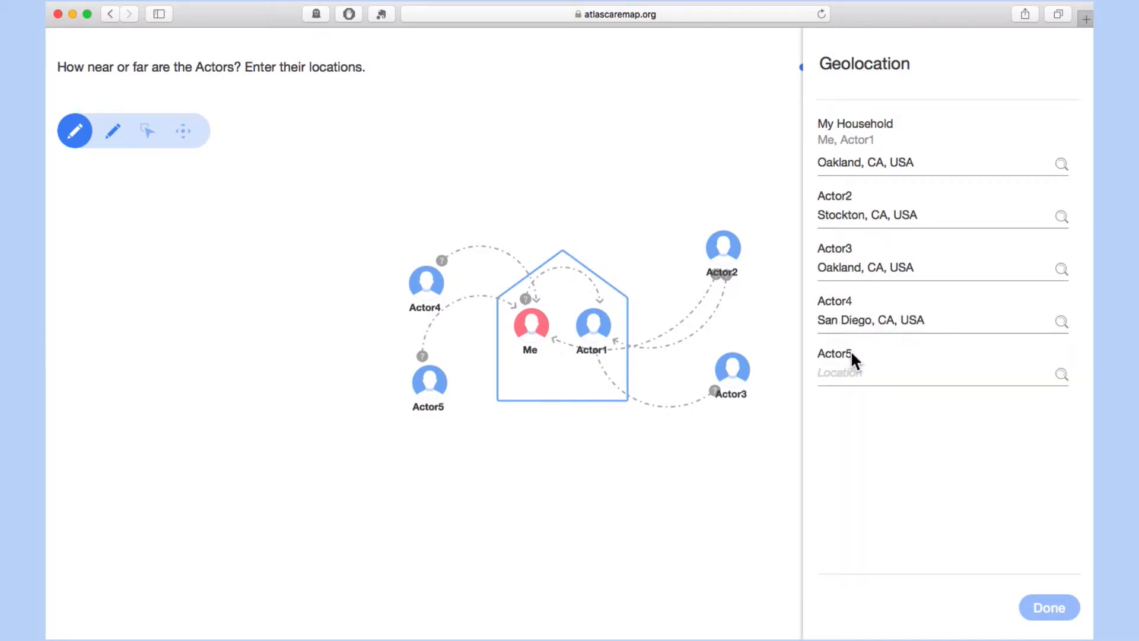
Set Actor5's location to Richmond, CA, USA, then submit the locations and dismiss the tool introduction.
{"action": "left_click", "coordinate": [851, 372]}
{"action": "type", "text": "Richmo"}
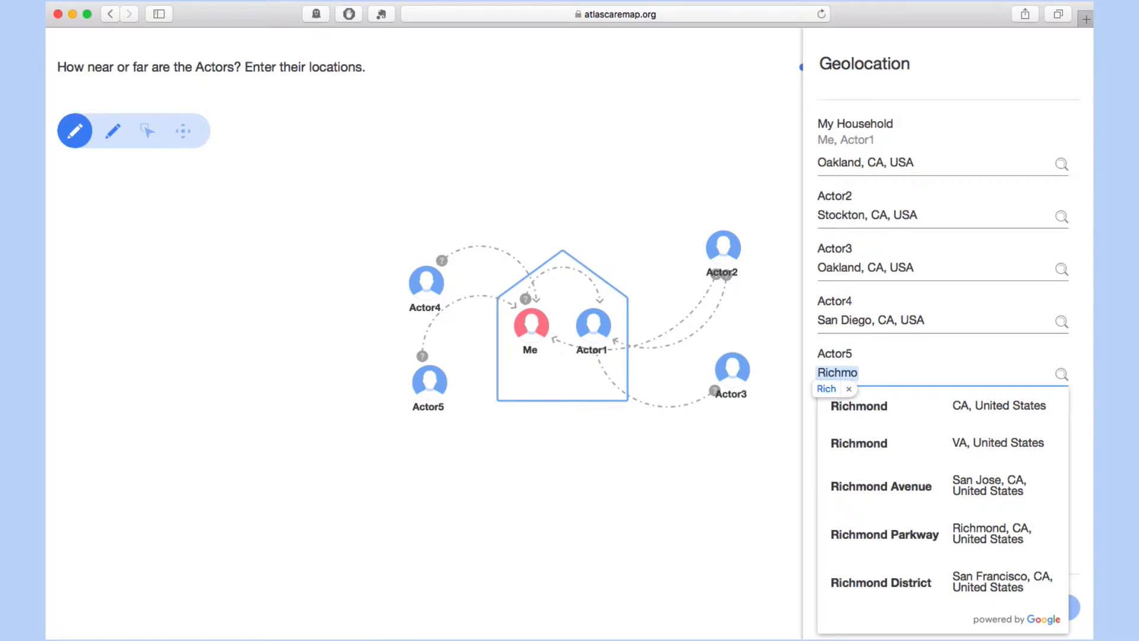
{"action": "left_click", "coordinate": [866, 409]}
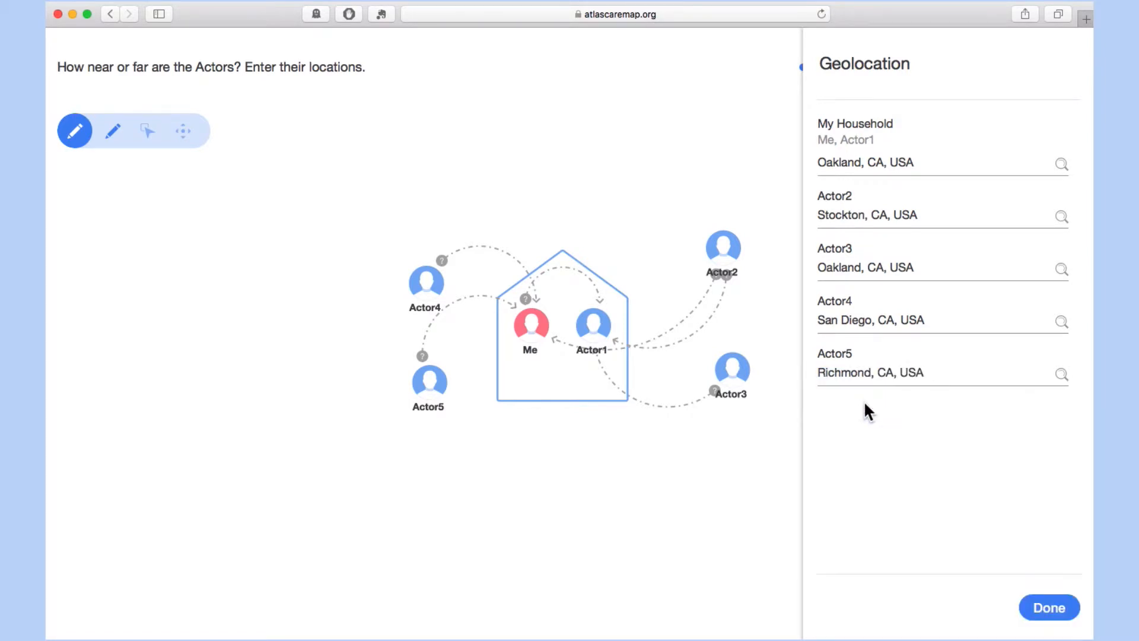
{"action": "left_click", "coordinate": [1050, 606]}
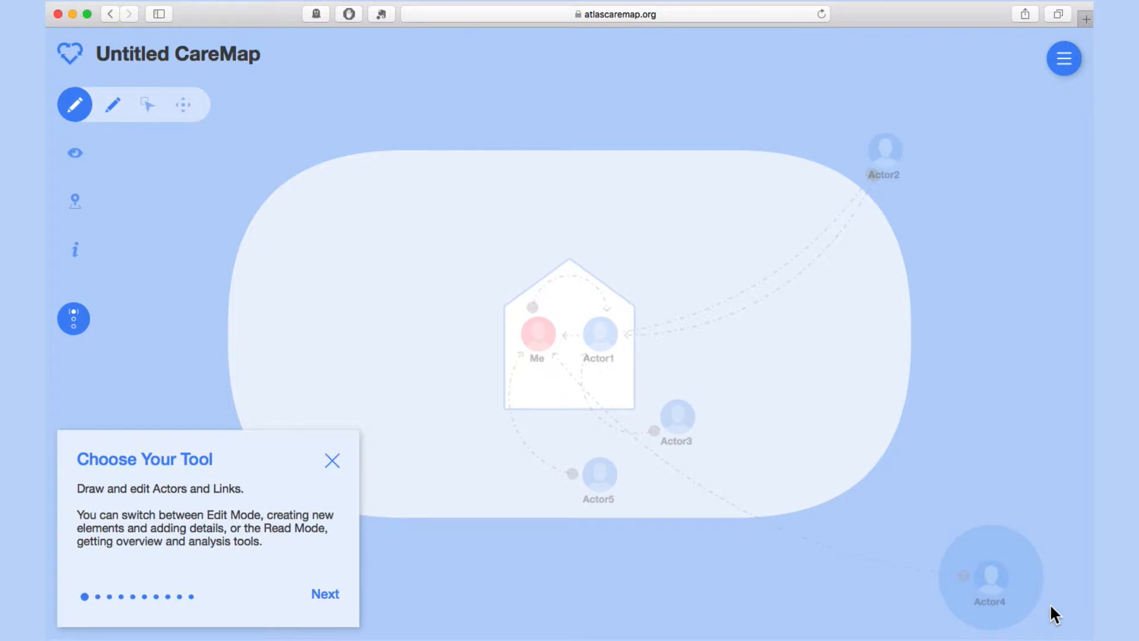
{"action": "left_click", "coordinate": [332, 461]}
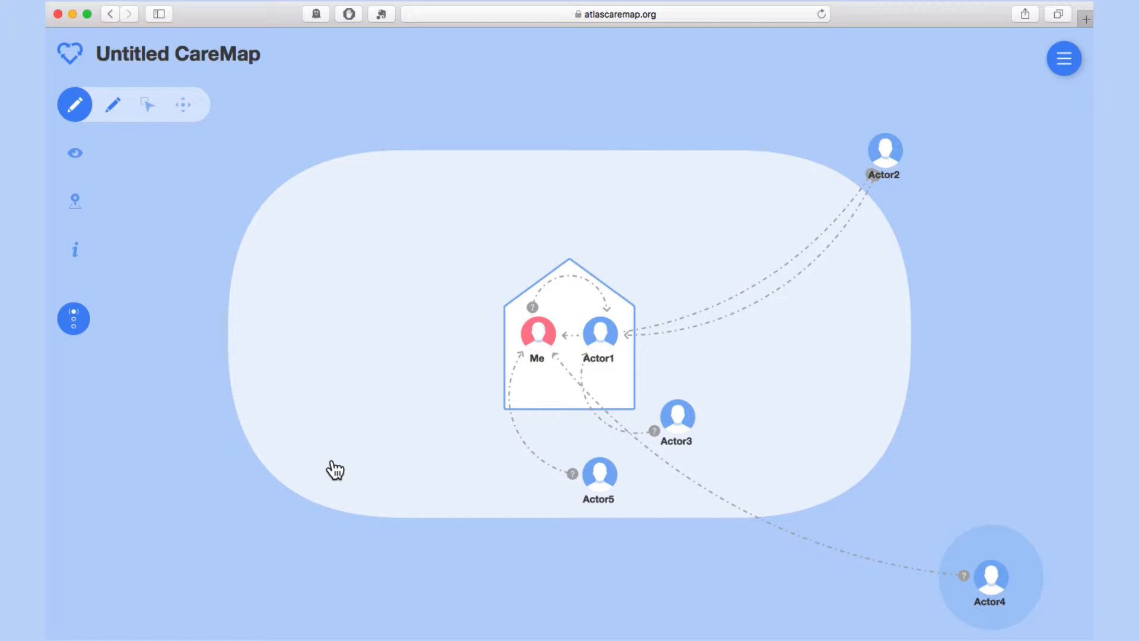
Give the Me Actor the second Woman icon and replace its name with the caregiver's first name.
{"action": "left_click", "coordinate": [538, 335]}
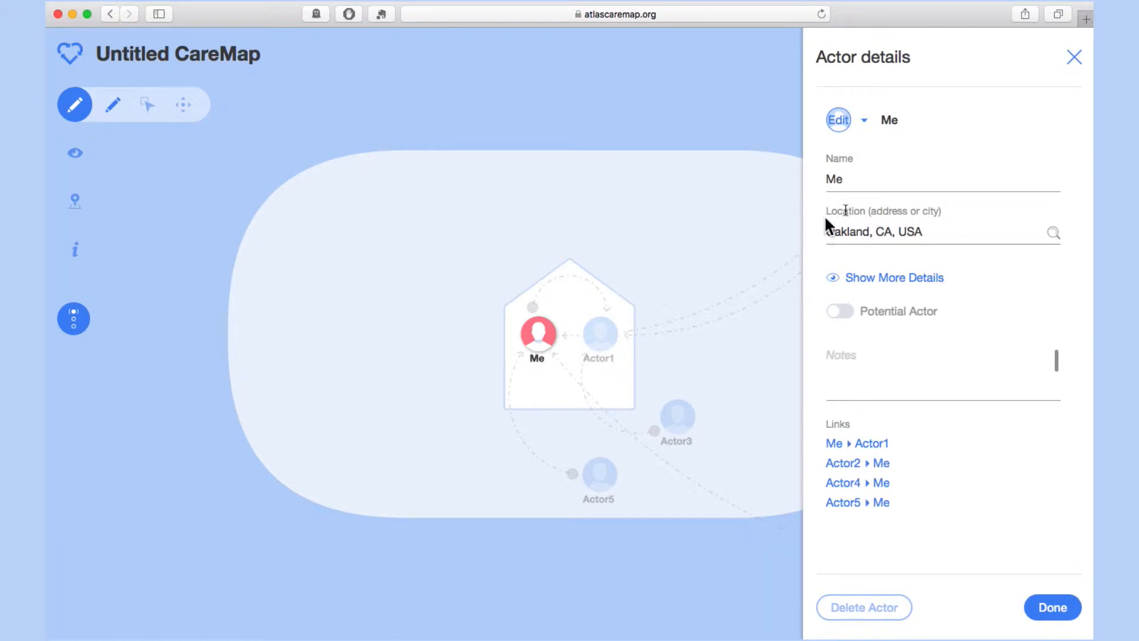
{"action": "left_click", "coordinate": [838, 122]}
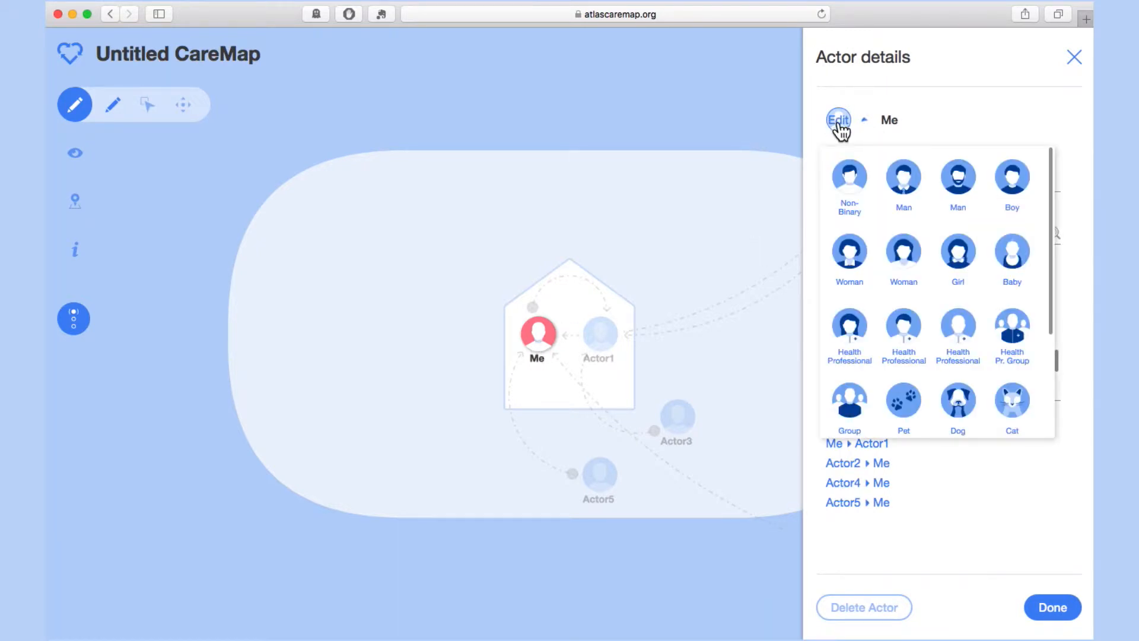
{"action": "left_click", "coordinate": [904, 256]}
{"action": "double_click", "coordinate": [834, 179]}
{"action": "type", "text": "Fay"}
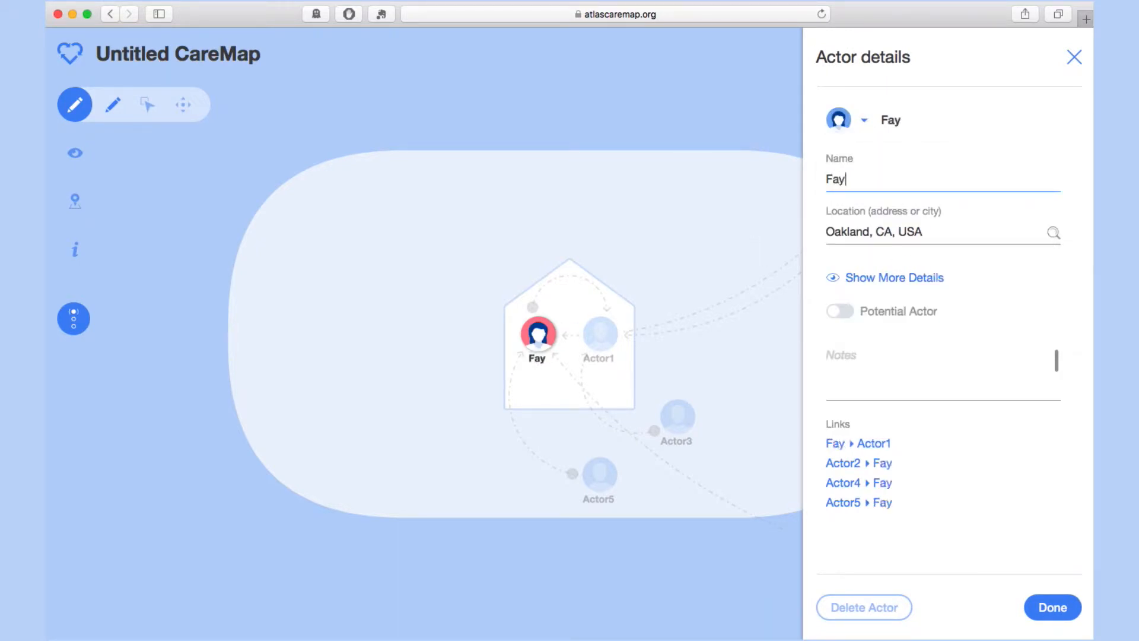
{"action": "left_click", "coordinate": [1052, 608]}
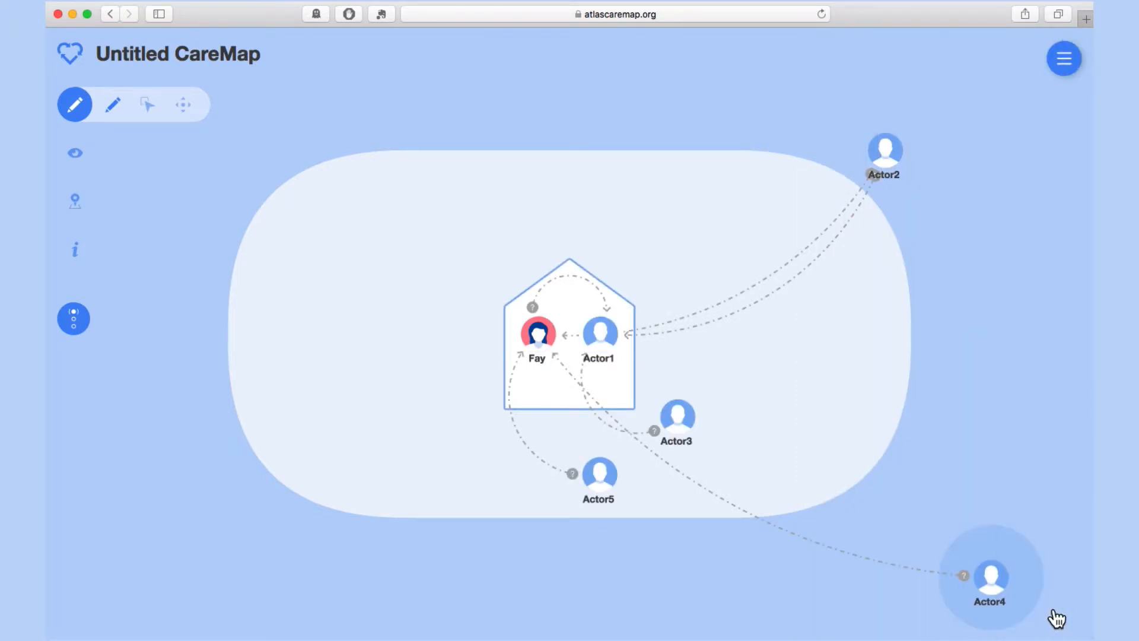
Give Actor1 in the household the first Woman icon and enter the care recipient's first name.
{"action": "left_click", "coordinate": [601, 344]}
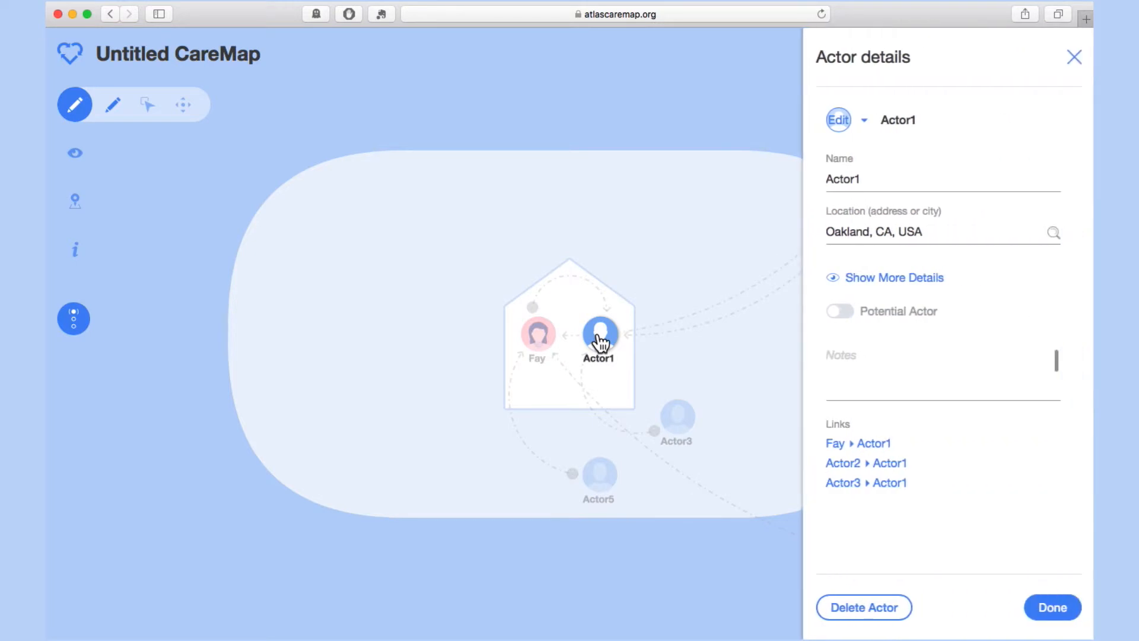
{"action": "left_click", "coordinate": [838, 122]}
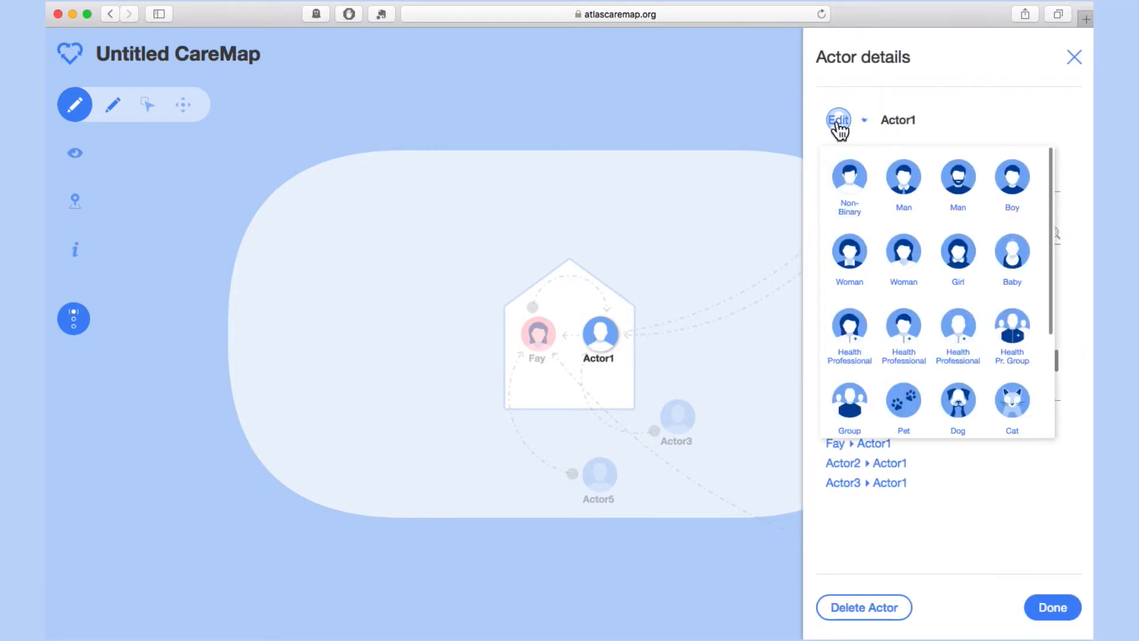
{"action": "left_click", "coordinate": [841, 254]}
{"action": "double_click", "coordinate": [841, 172]}
{"action": "type", "text": "Jo"}
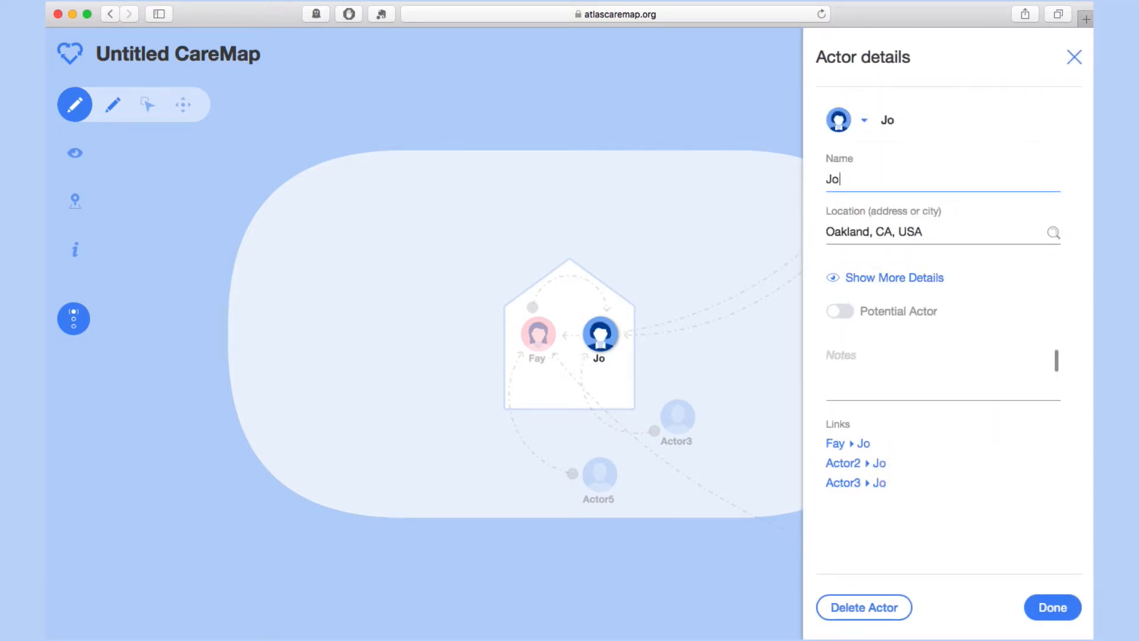
{"action": "type", "text": "sephine"}
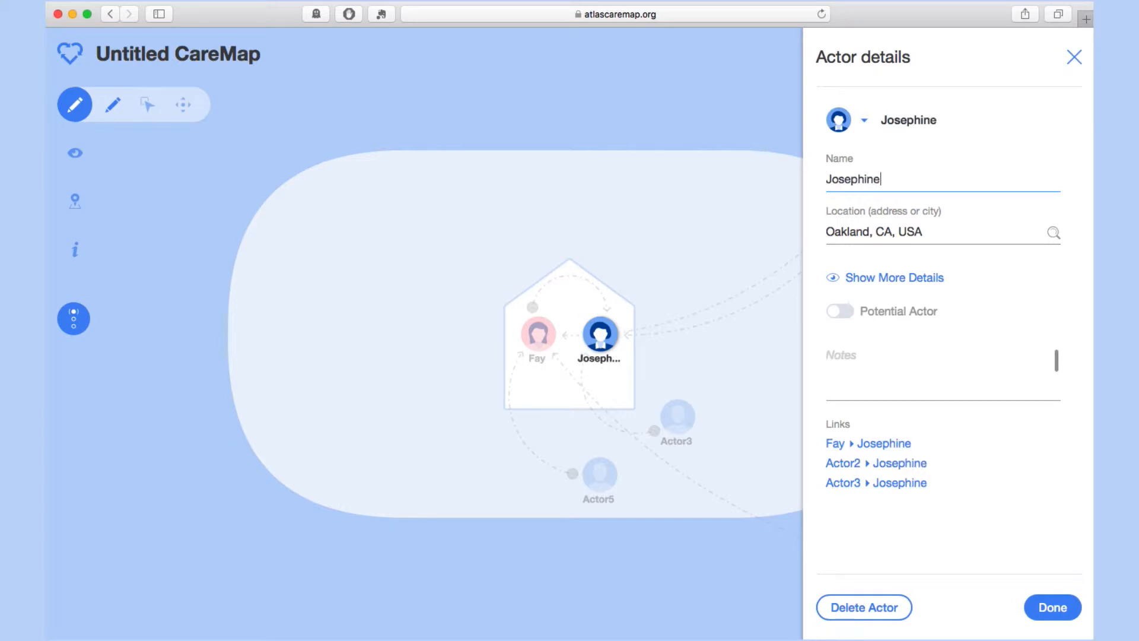
{"action": "left_click", "coordinate": [1044, 611]}
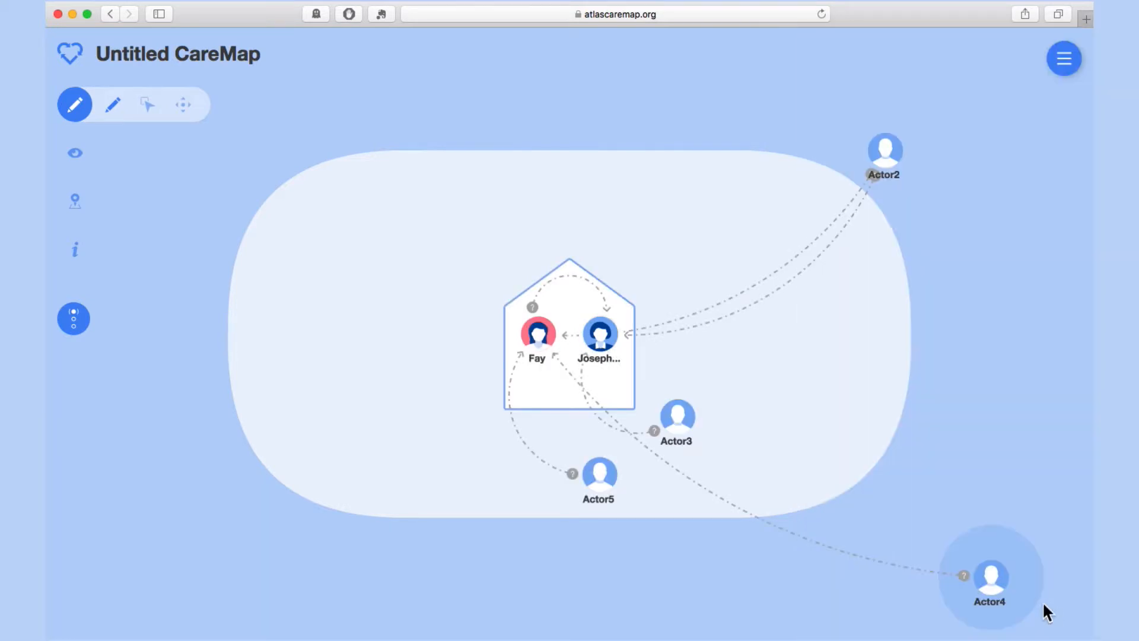
Give Actor2 the first Woman icon and replace its name with the first aunt's name.
{"action": "left_click", "coordinate": [889, 152]}
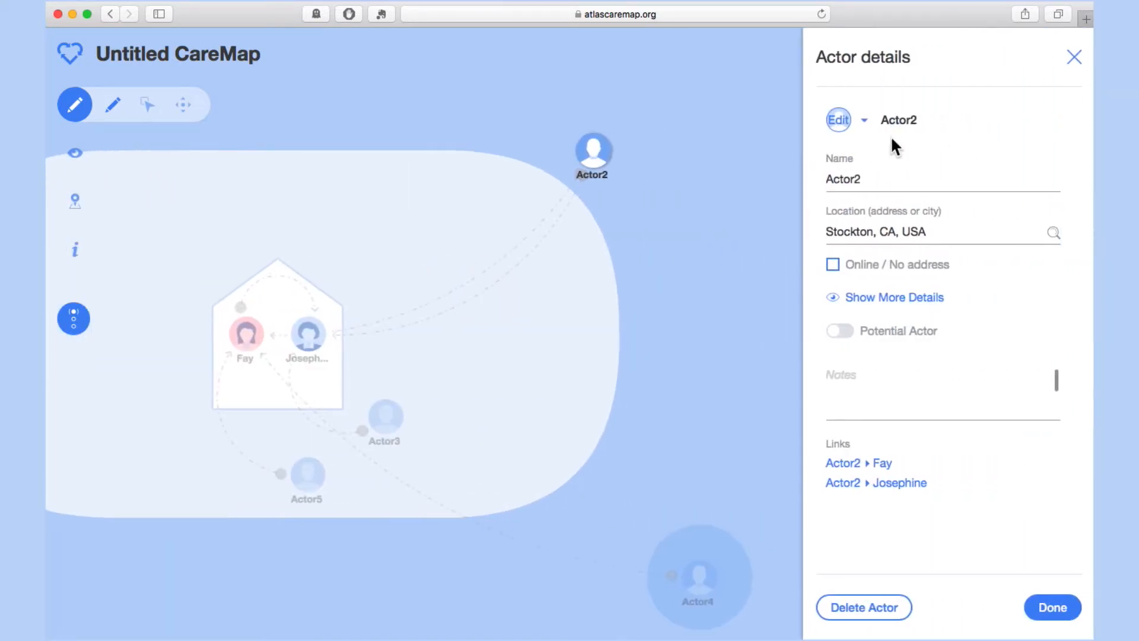
{"action": "left_click", "coordinate": [847, 124]}
{"action": "left_click", "coordinate": [843, 259]}
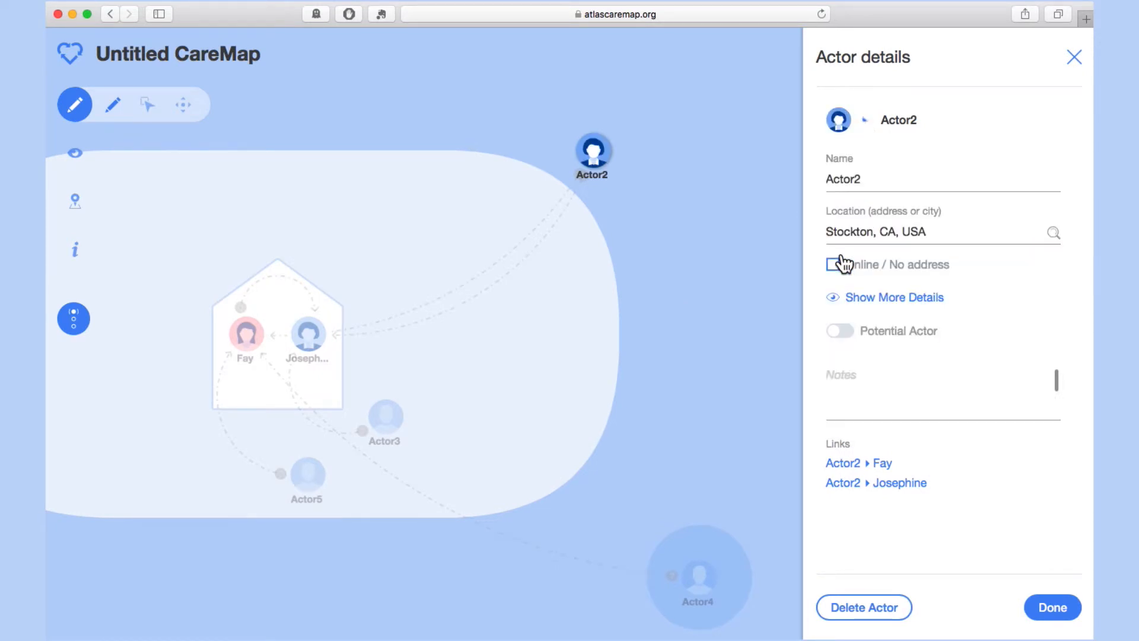
{"action": "double_click", "coordinate": [843, 179]}
{"action": "type", "text": "Aunt Joan"}
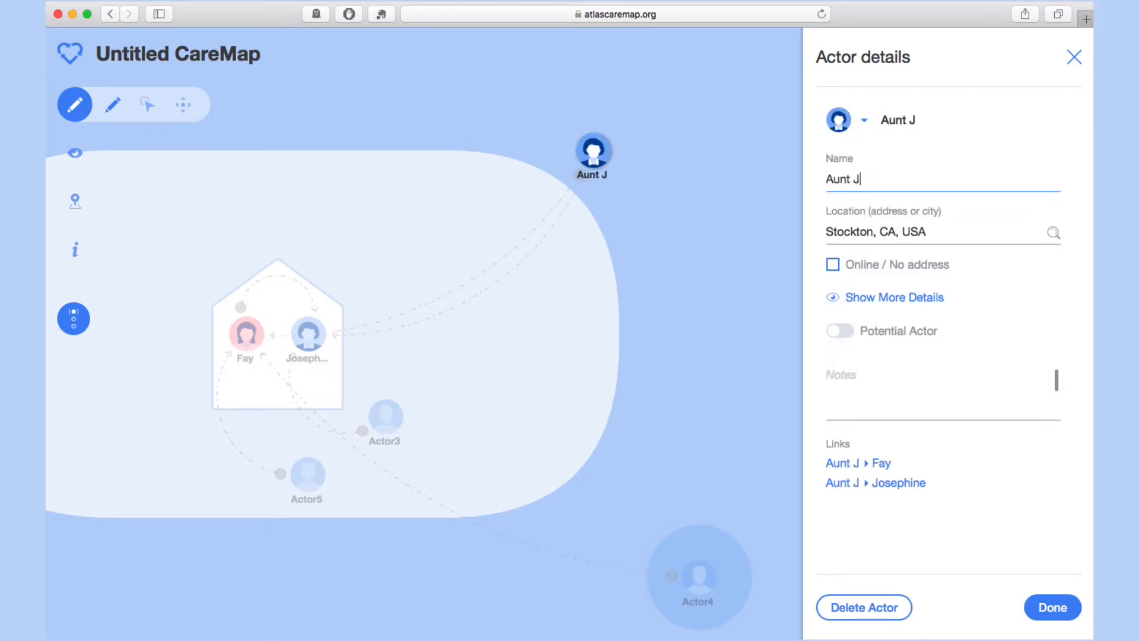
{"action": "left_click", "coordinate": [1047, 607]}
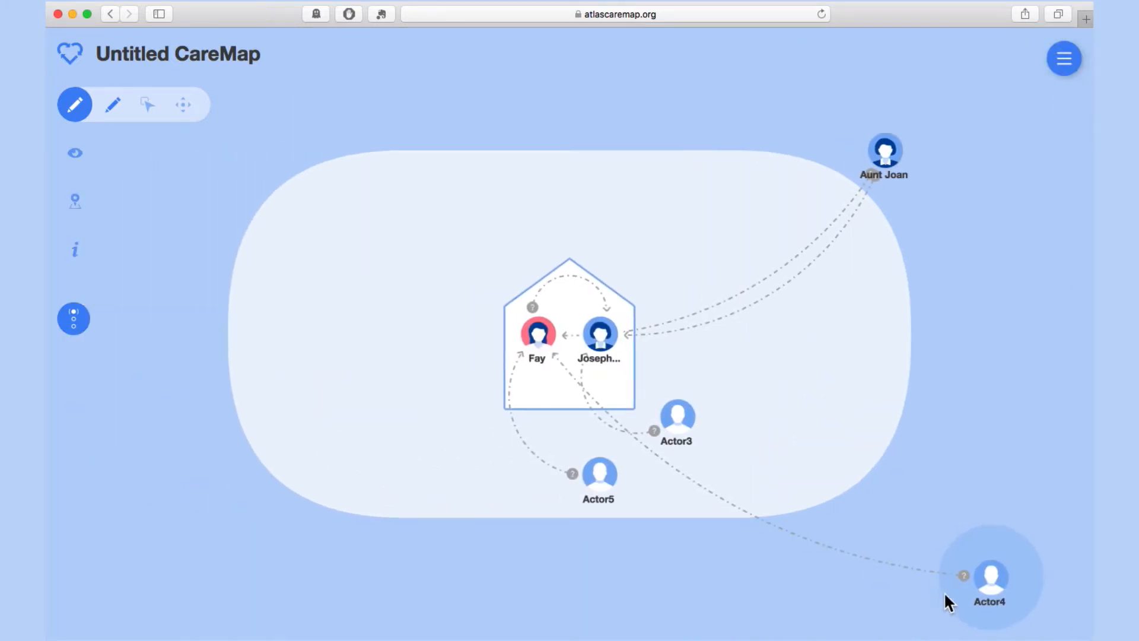
Give Actor4 the first Woman icon and replace its name with the second aunt's name.
{"action": "left_click", "coordinate": [998, 591]}
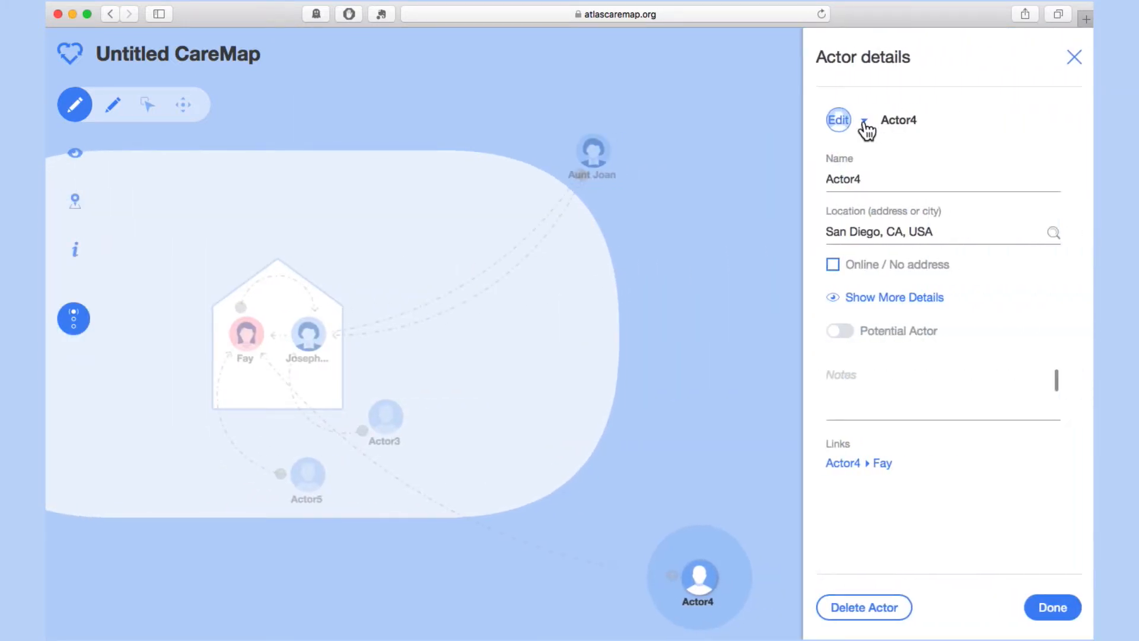
{"action": "left_click", "coordinate": [842, 121]}
{"action": "left_click", "coordinate": [850, 259]}
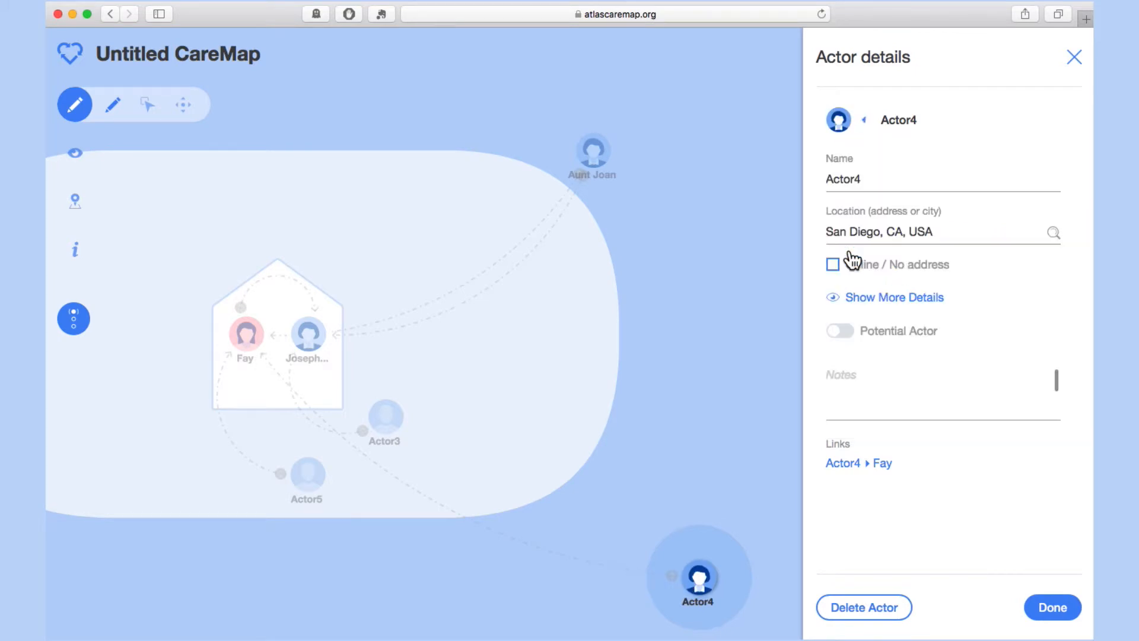
{"action": "key", "text": "Tab"}
{"action": "type", "text": "Aunt Wilman"}
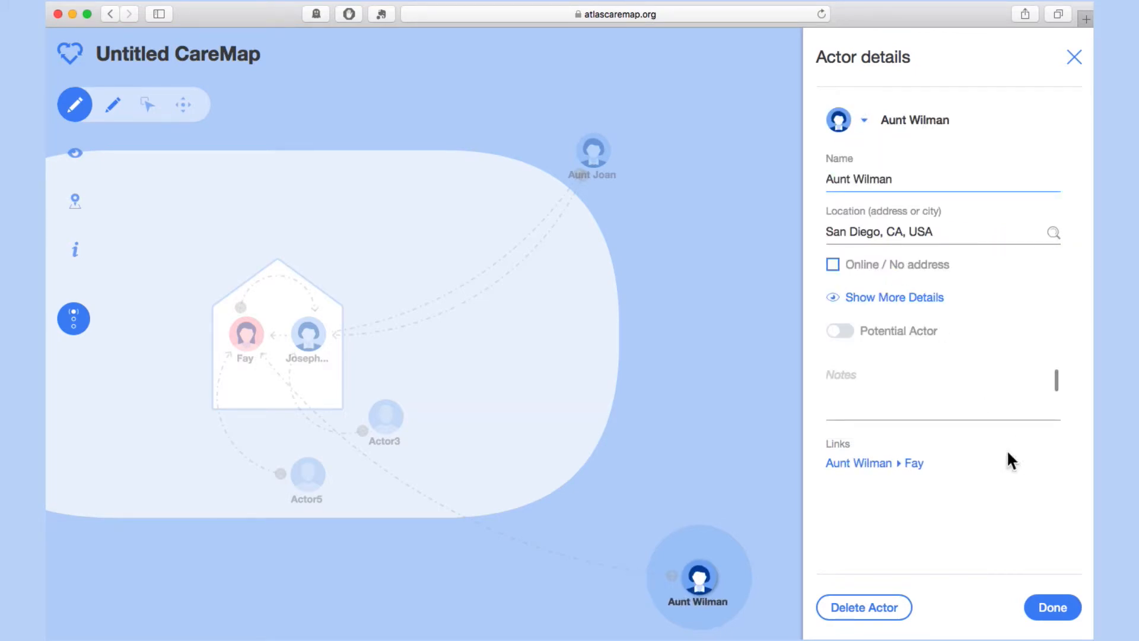
{"action": "left_click", "coordinate": [1035, 611]}
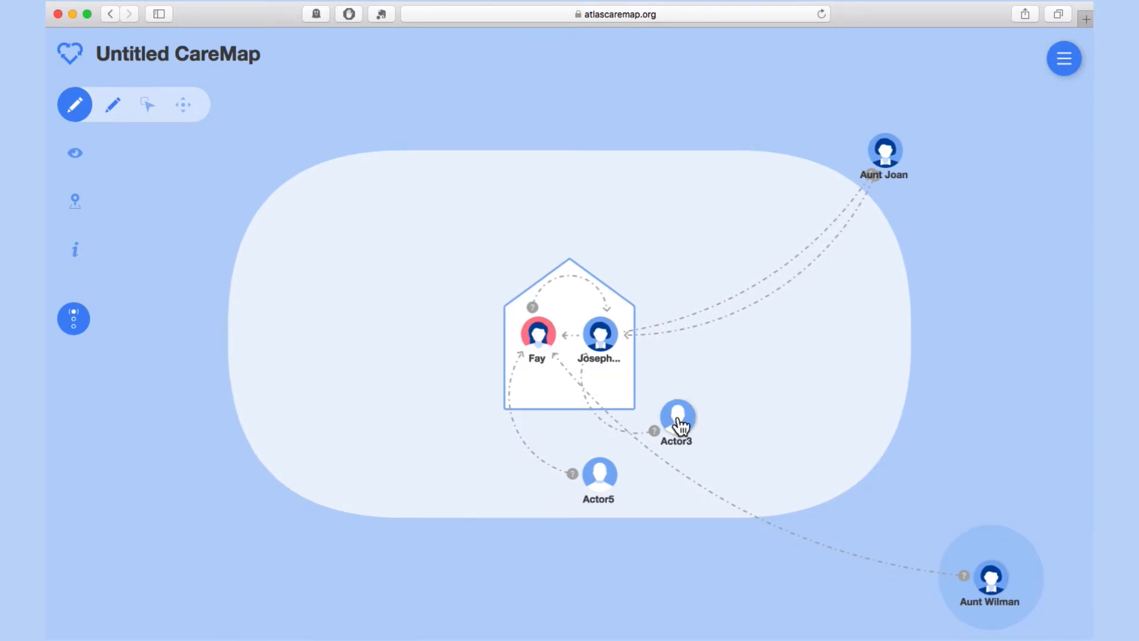
Give Actor3 the Health Pr. Group icon and rename it "Mom's Doctors".
{"action": "left_click", "coordinate": [694, 426]}
{"action": "left_click", "coordinate": [847, 227]}
{"action": "left_click", "coordinate": [838, 124]}
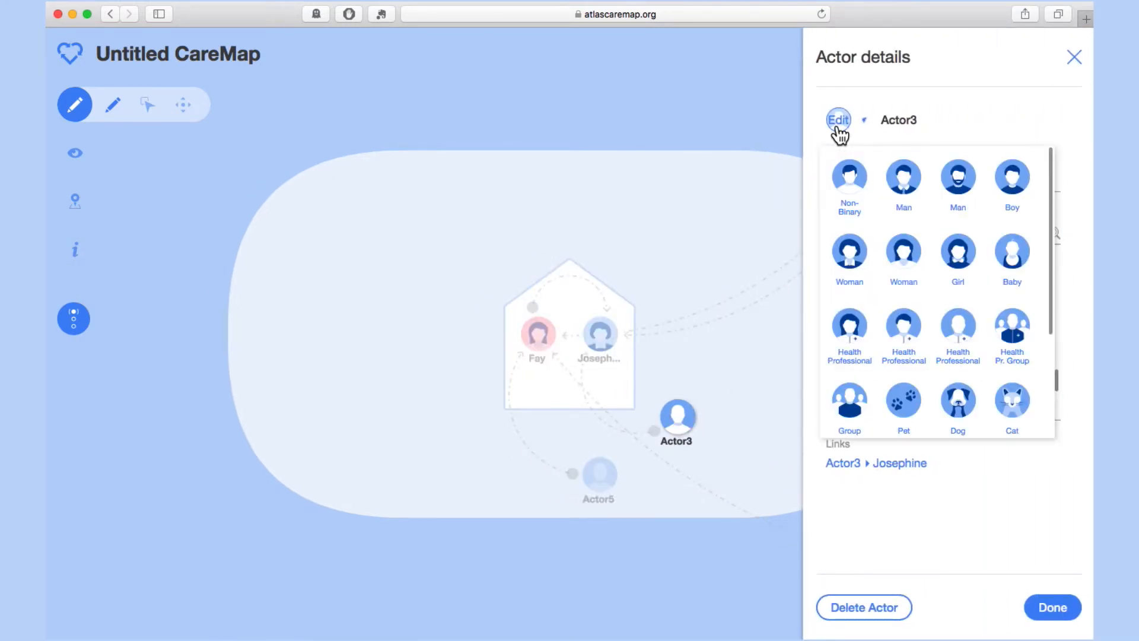
{"action": "left_click", "coordinate": [1011, 332]}
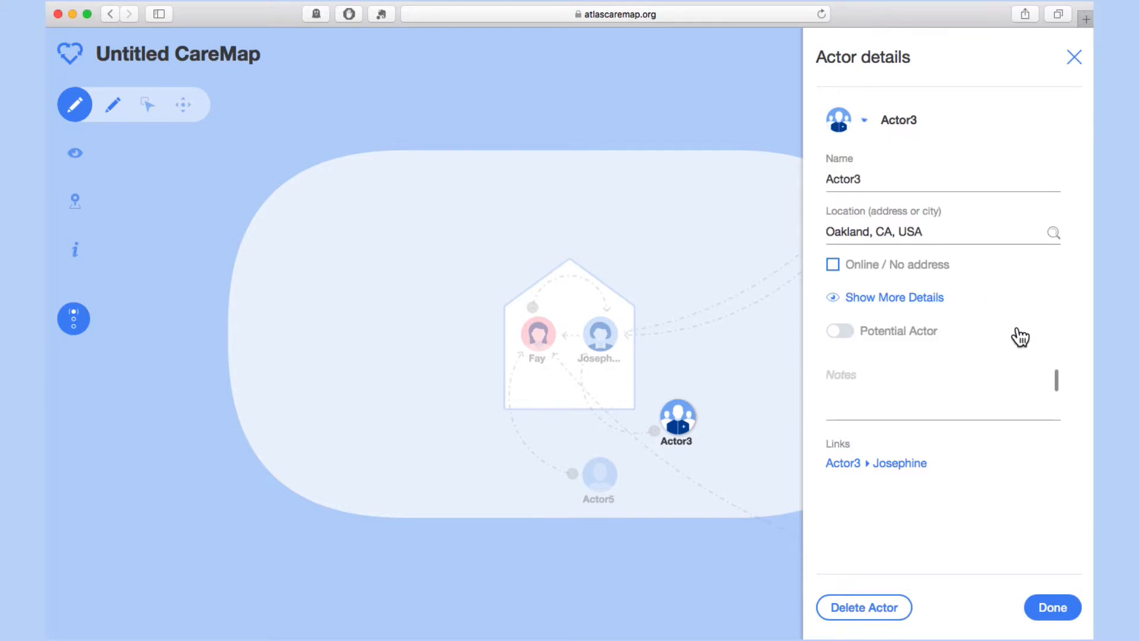
{"action": "type", "text": "Mom's D"}
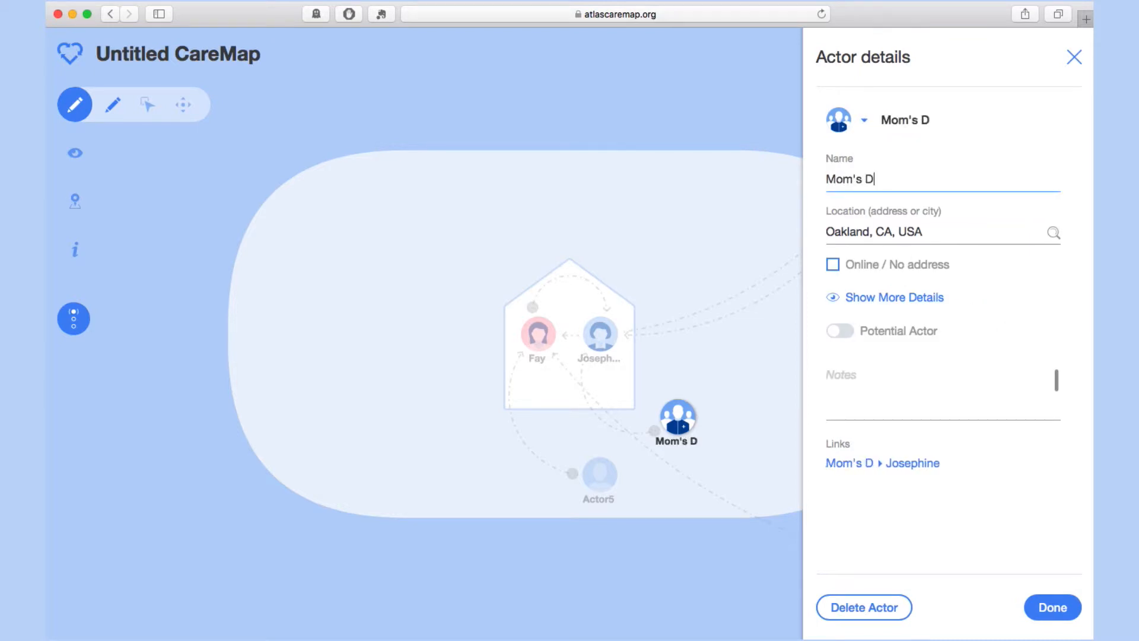
{"action": "type", "text": "octors"}
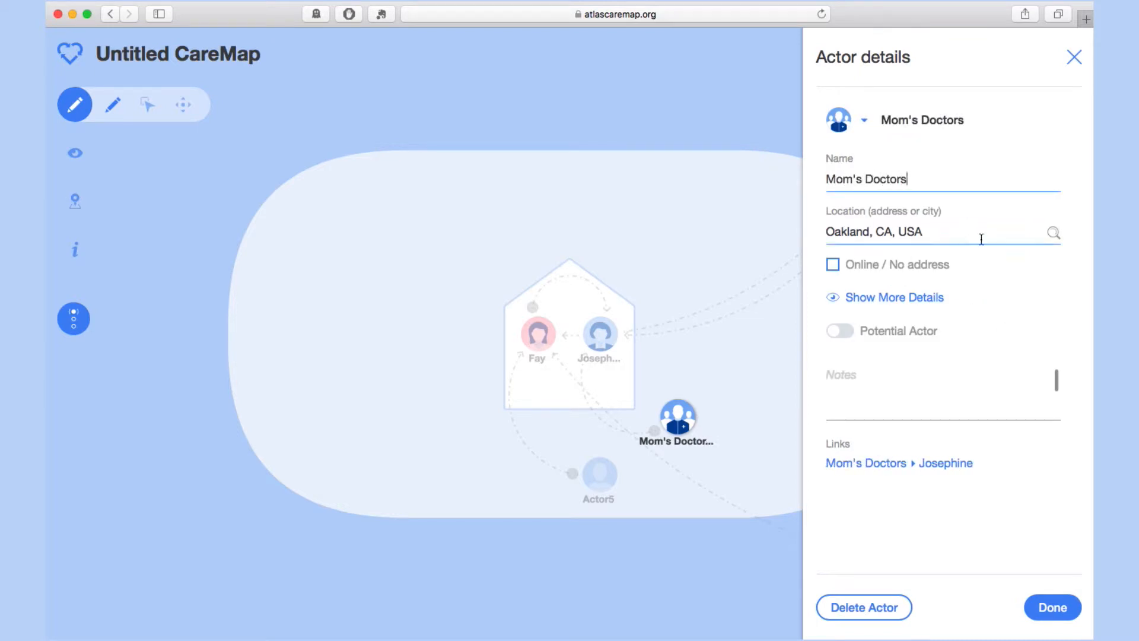
Add the notes "Primary care physician, urologist, psychiatrist, gastroenterologist" to Mom's Doctors and finish editing the Actor.
{"action": "left_click", "coordinate": [851, 376]}
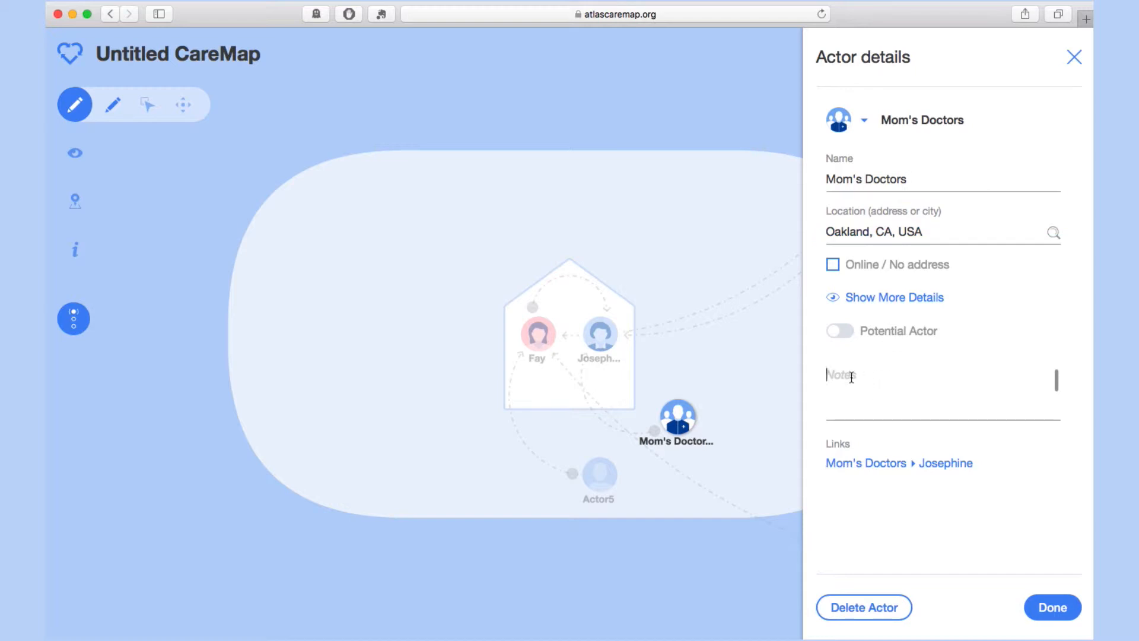
{"action": "type", "text": "Primary care physician, urologist, p"}
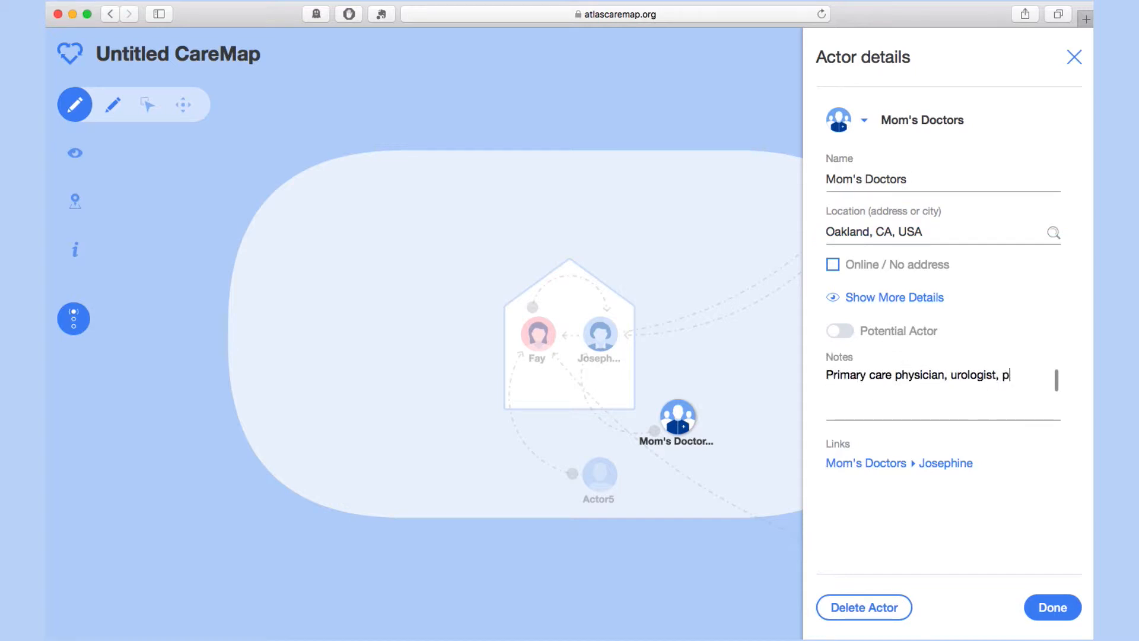
{"action": "type", "text": "sychiatrist, gas"}
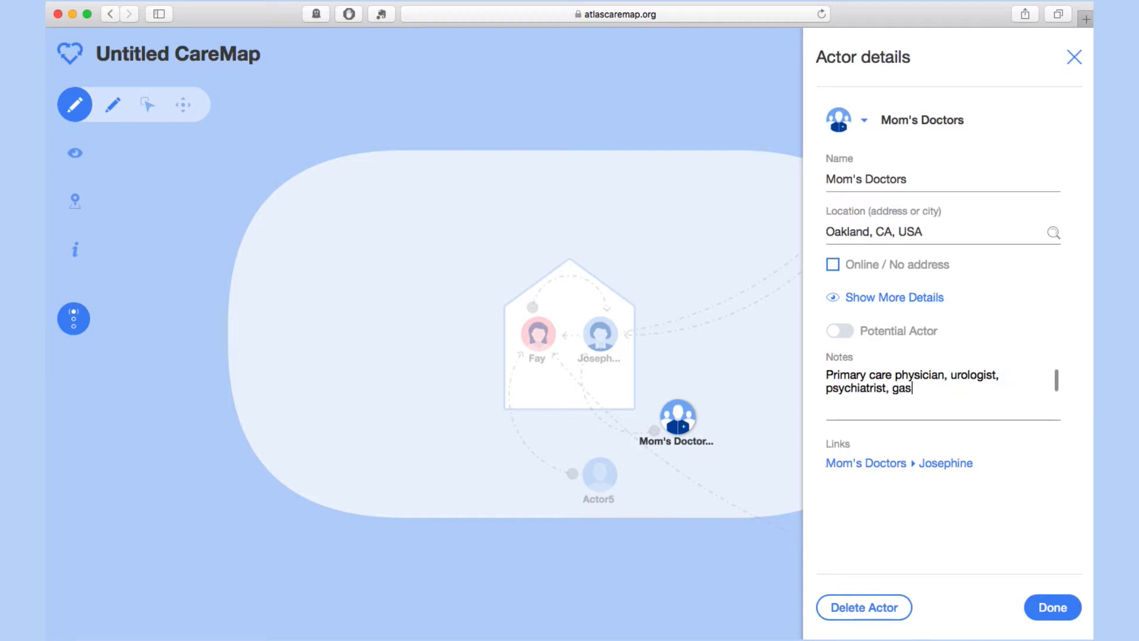
{"action": "type", "text": "troenterologist"}
{"action": "left_click", "coordinate": [1053, 606]}
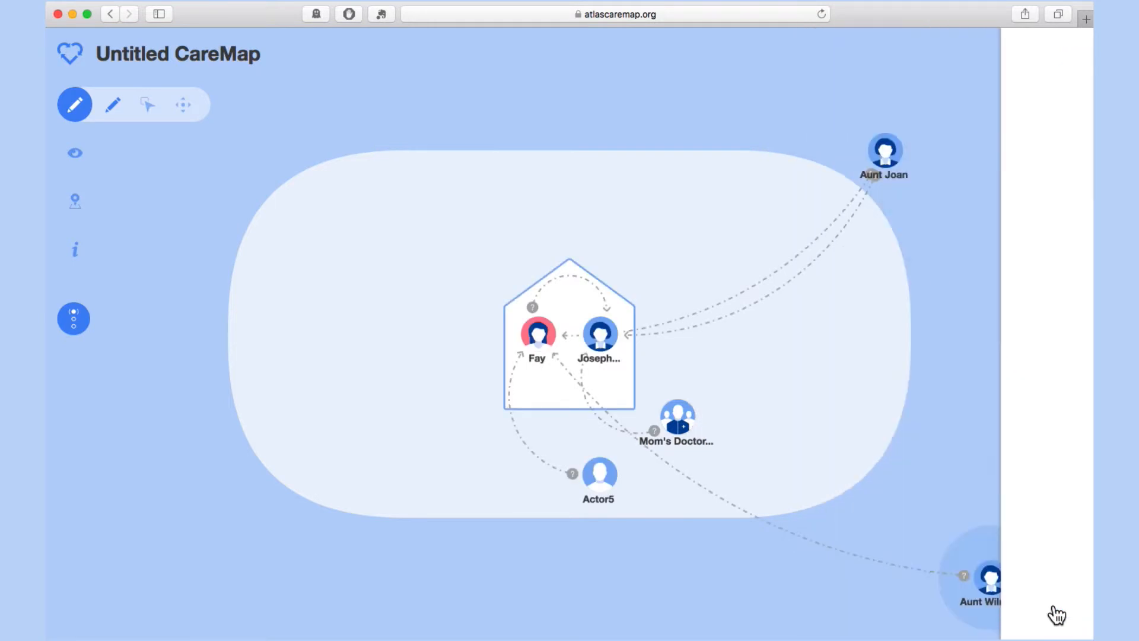
Give Actor5 the second Woman icon and replace its name with the helper's first name.
{"action": "left_click", "coordinate": [604, 491]}
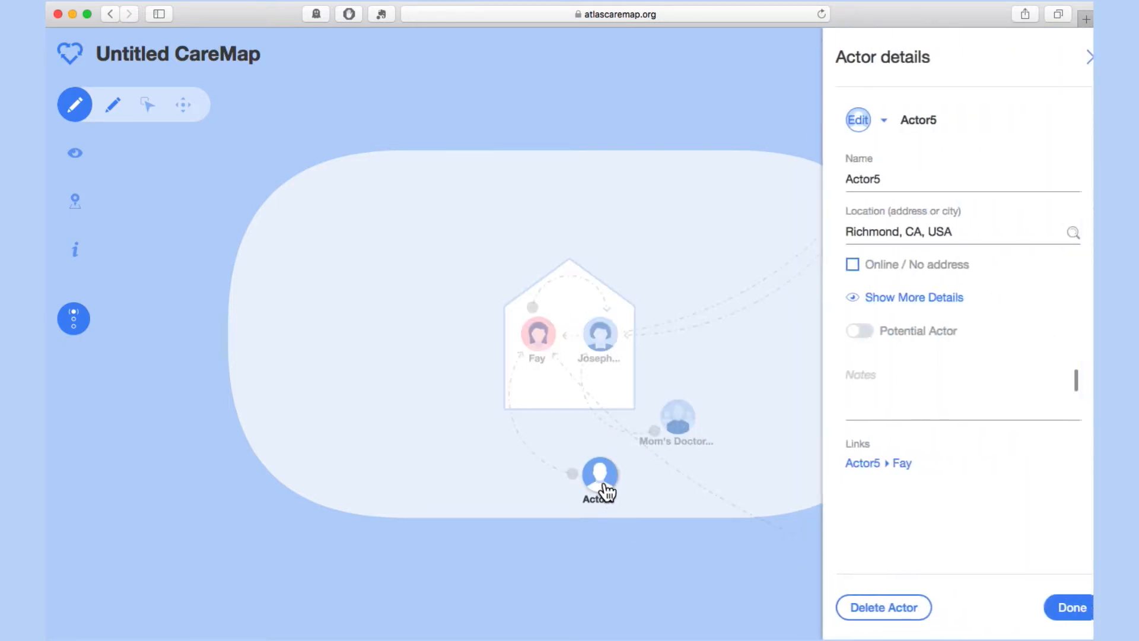
{"action": "left_click", "coordinate": [838, 121]}
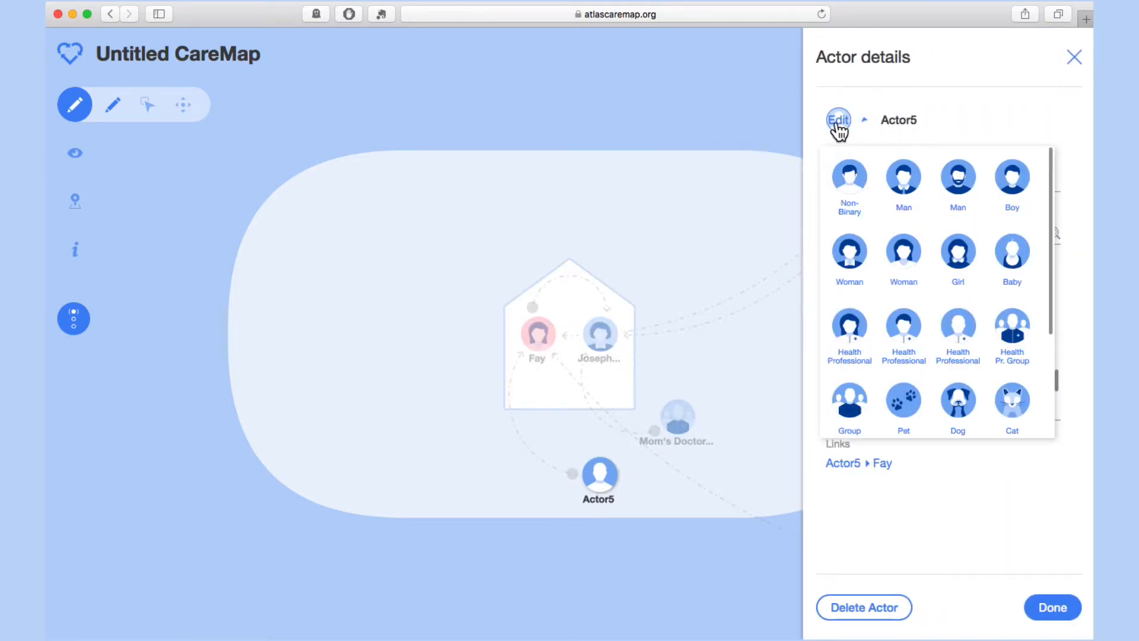
{"action": "left_click", "coordinate": [904, 260]}
{"action": "double_click", "coordinate": [860, 185]}
{"action": "type", "text": "Ann"}
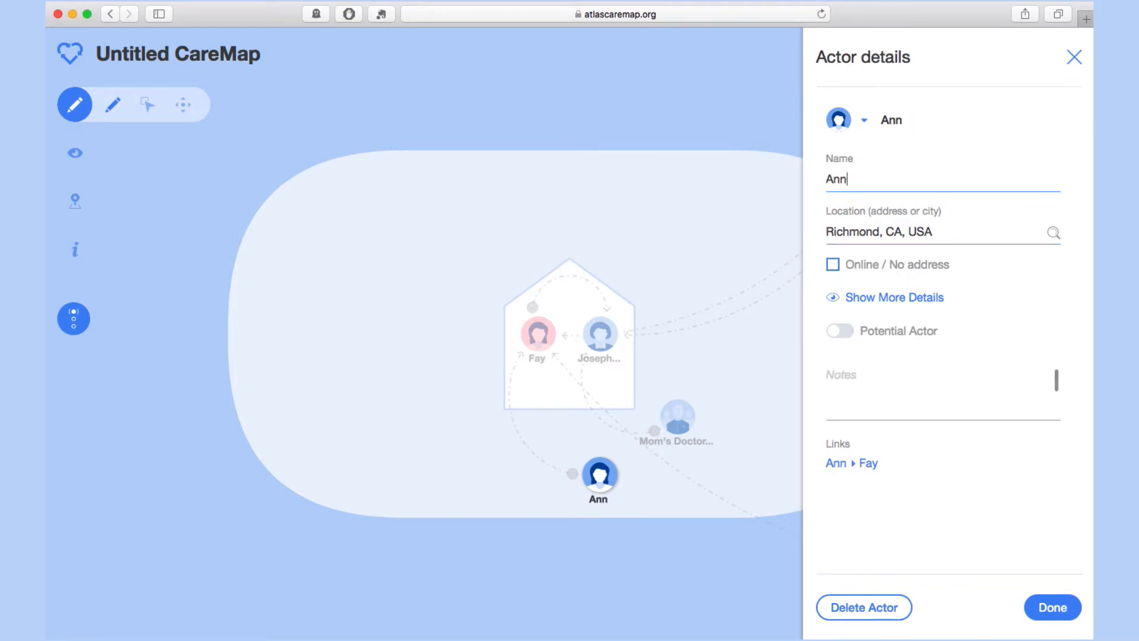
{"action": "left_click", "coordinate": [1044, 607]}
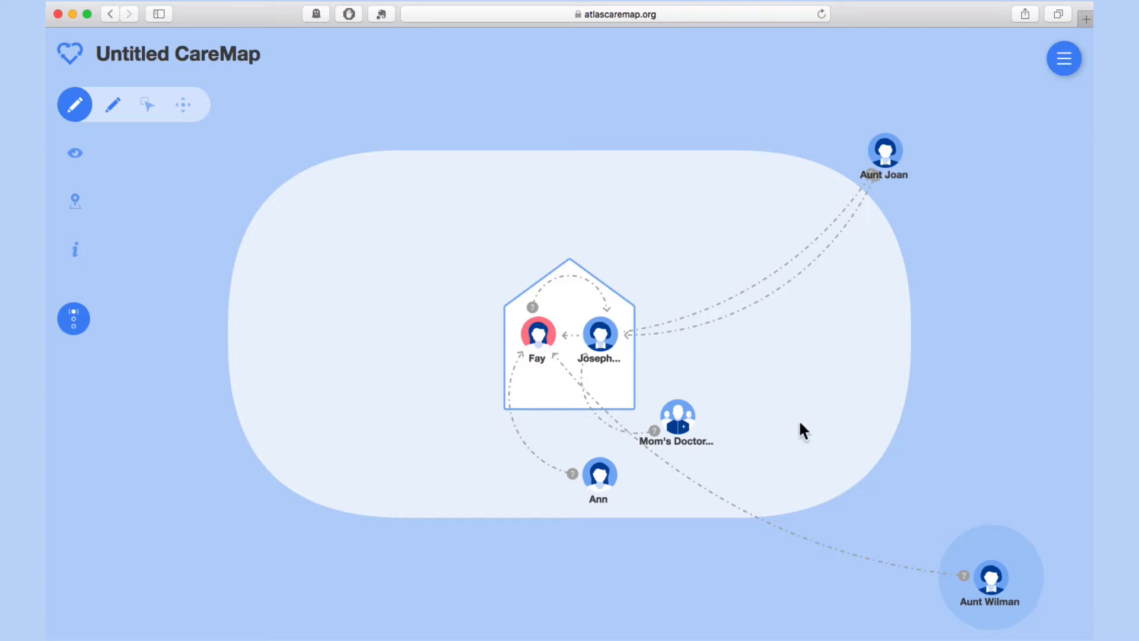
Set the relationship of the household link from the caregiver to the care recipient to "Daughter".
{"action": "left_click", "coordinate": [573, 277]}
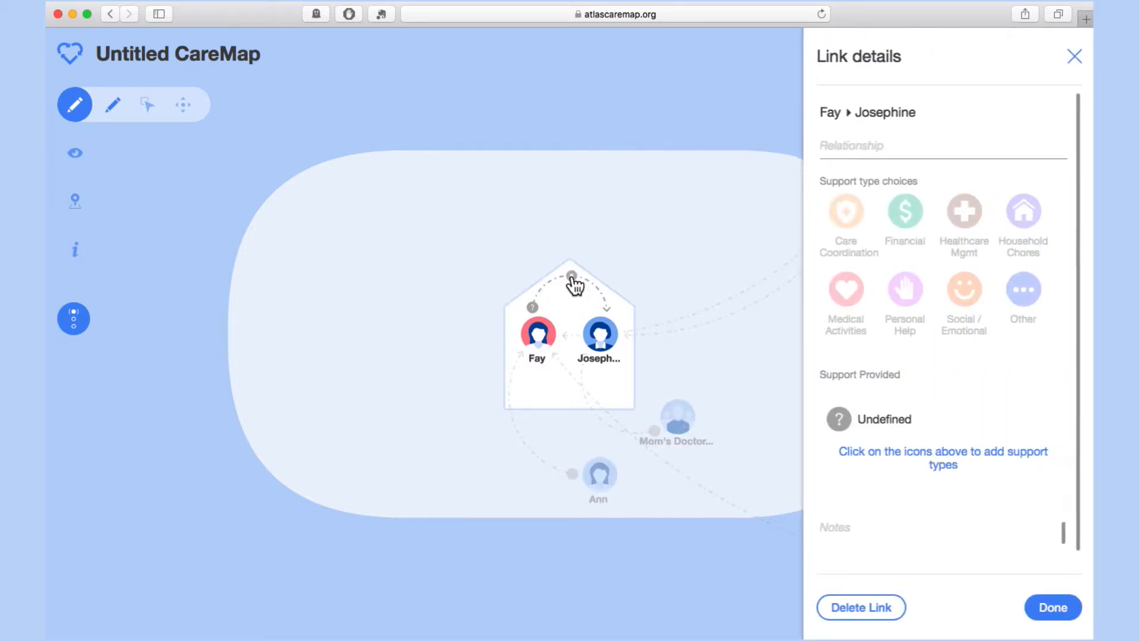
{"action": "left_click", "coordinate": [943, 143]}
{"action": "type", "text": "D"}
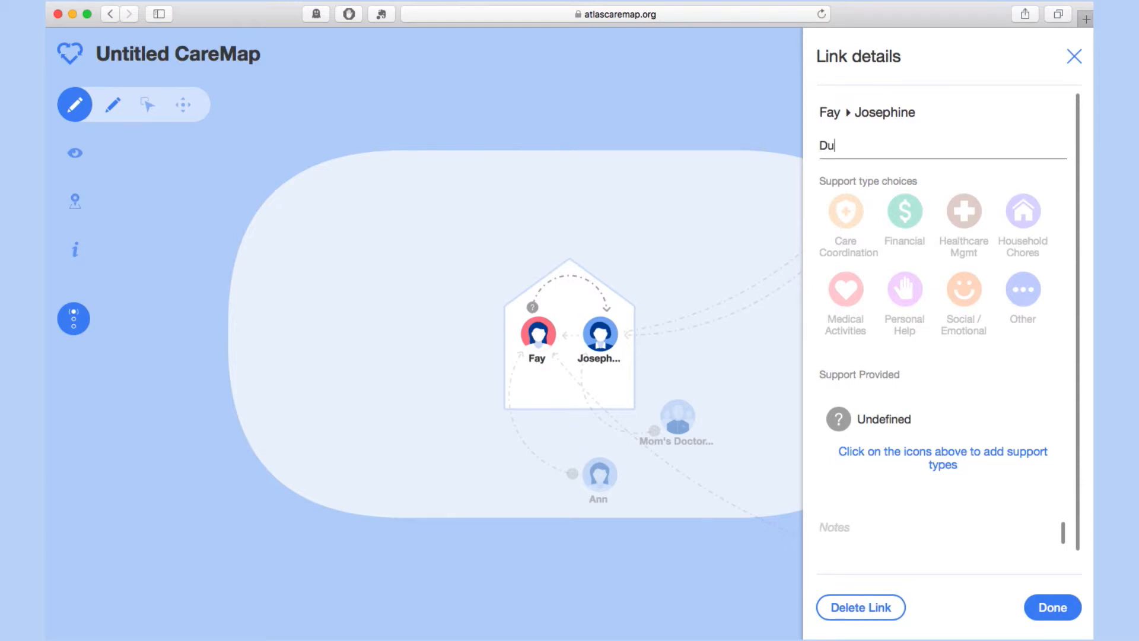
{"action": "type", "text": "aughter"}
Add support types to the daughter's link: Care Coordination occasionally, Financial weekly and Healthcare Mgmt weekly.
{"action": "left_click", "coordinate": [849, 220]}
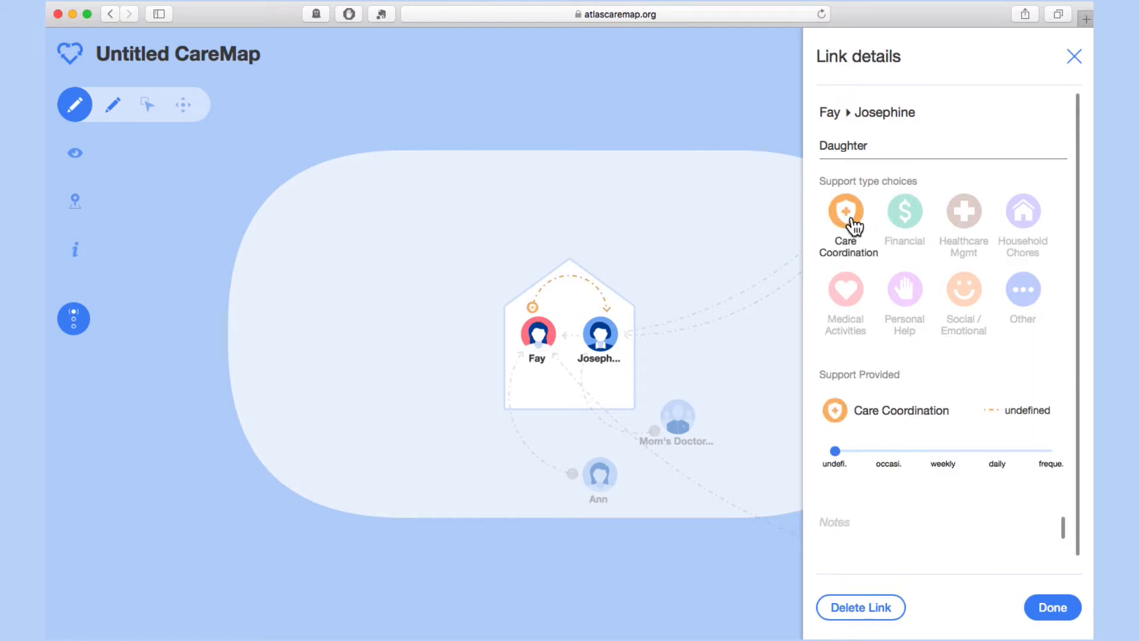
{"action": "left_click", "coordinate": [884, 450]}
{"action": "left_click", "coordinate": [907, 218]}
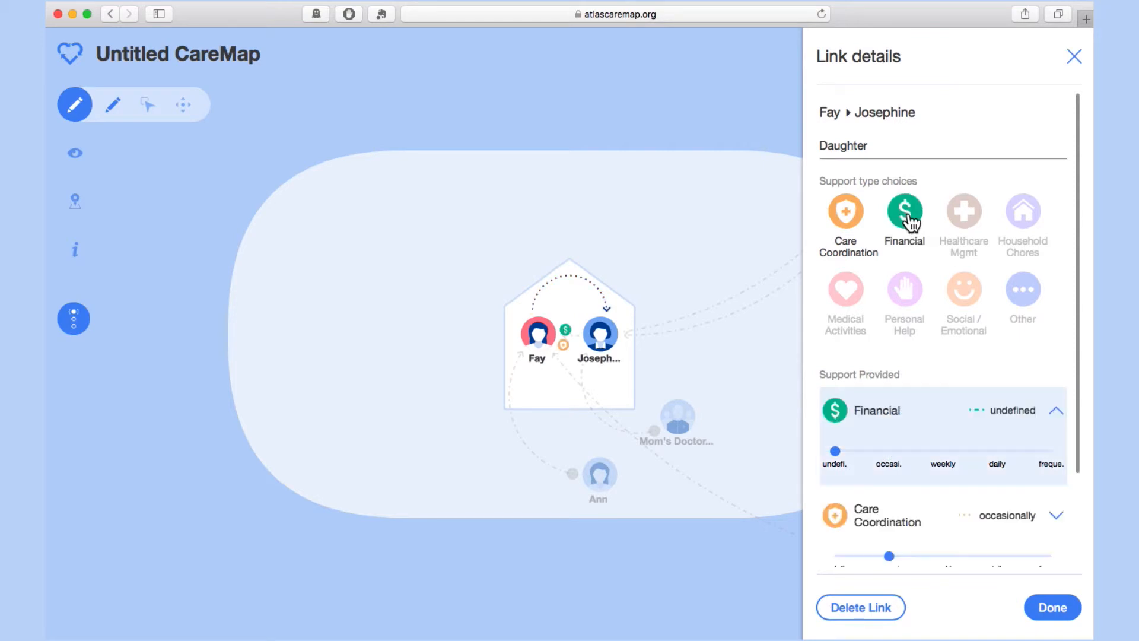
{"action": "left_click", "coordinate": [943, 450]}
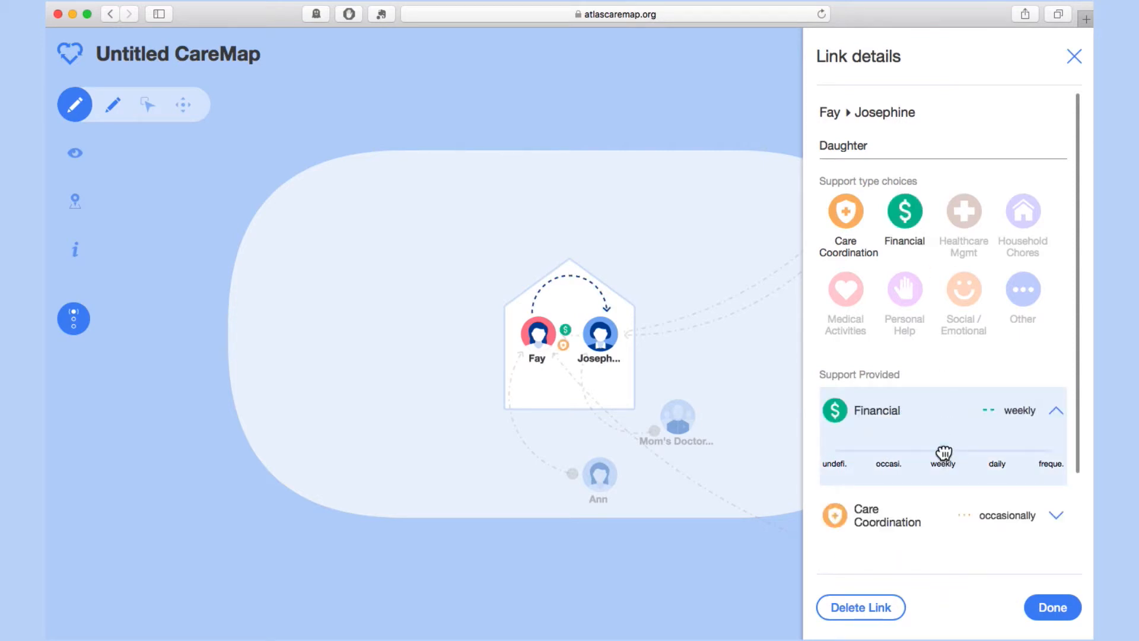
{"action": "left_click", "coordinate": [971, 227]}
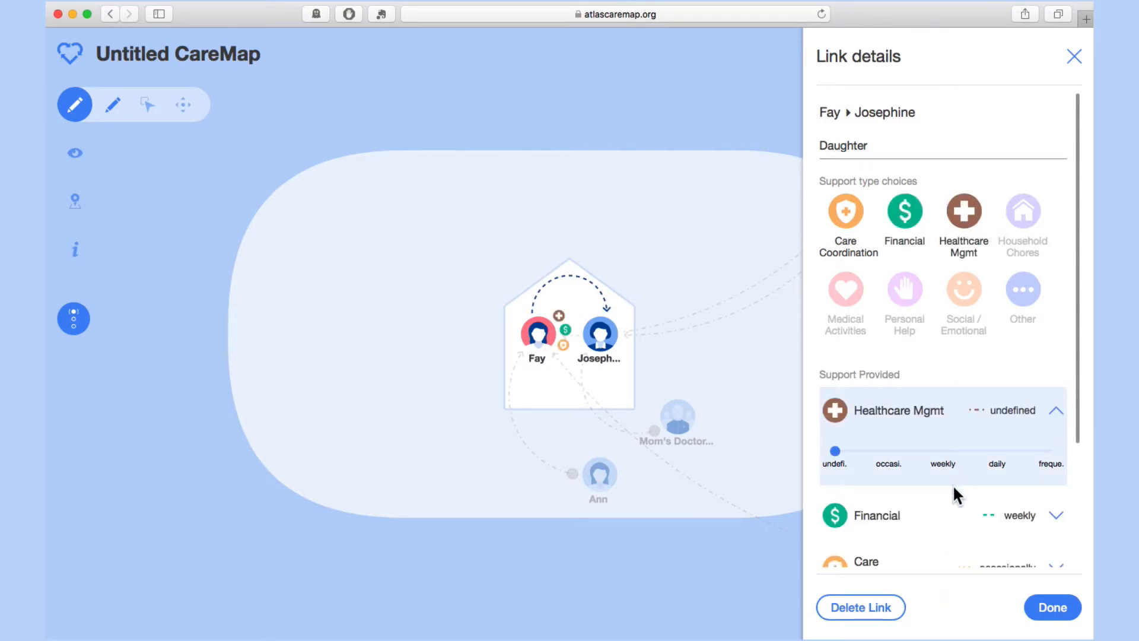
{"action": "left_click", "coordinate": [944, 451]}
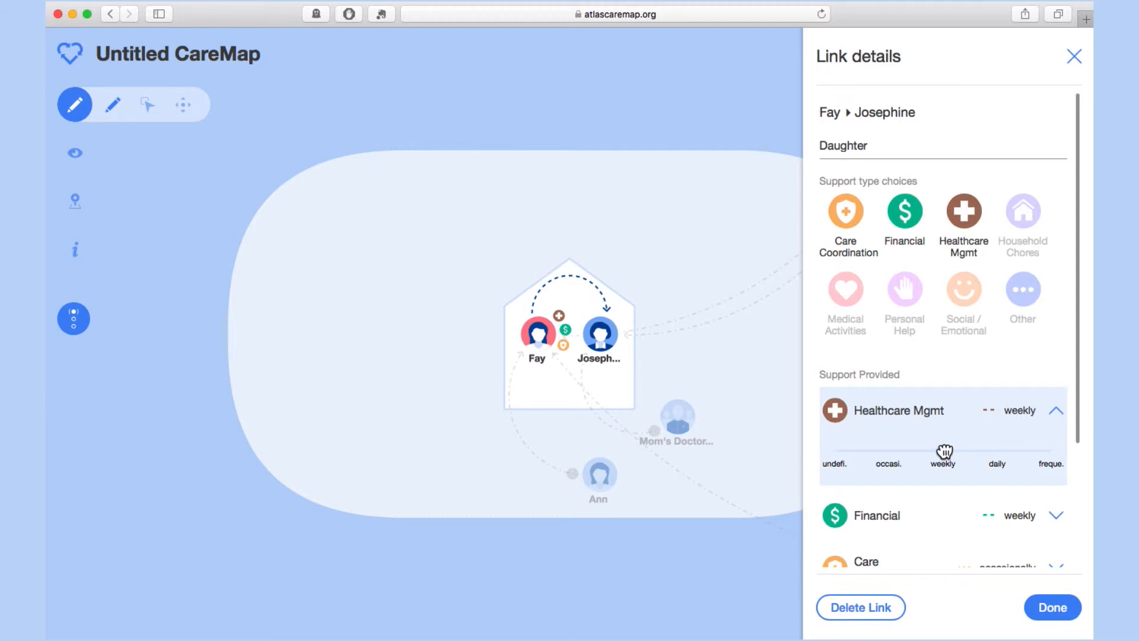
Add Household Chores, Medical Activities, Personal Help and Social / Emotional support to the daughter's link, each set to frequently, and finish the link.
{"action": "left_click", "coordinate": [1028, 216]}
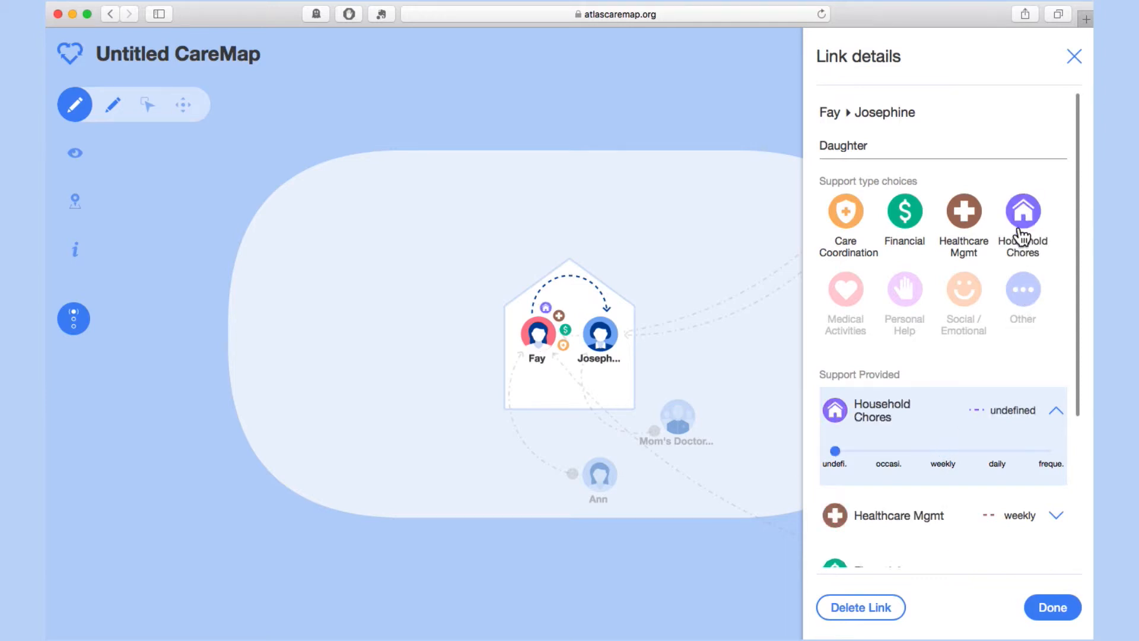
{"action": "left_click", "coordinate": [1042, 450]}
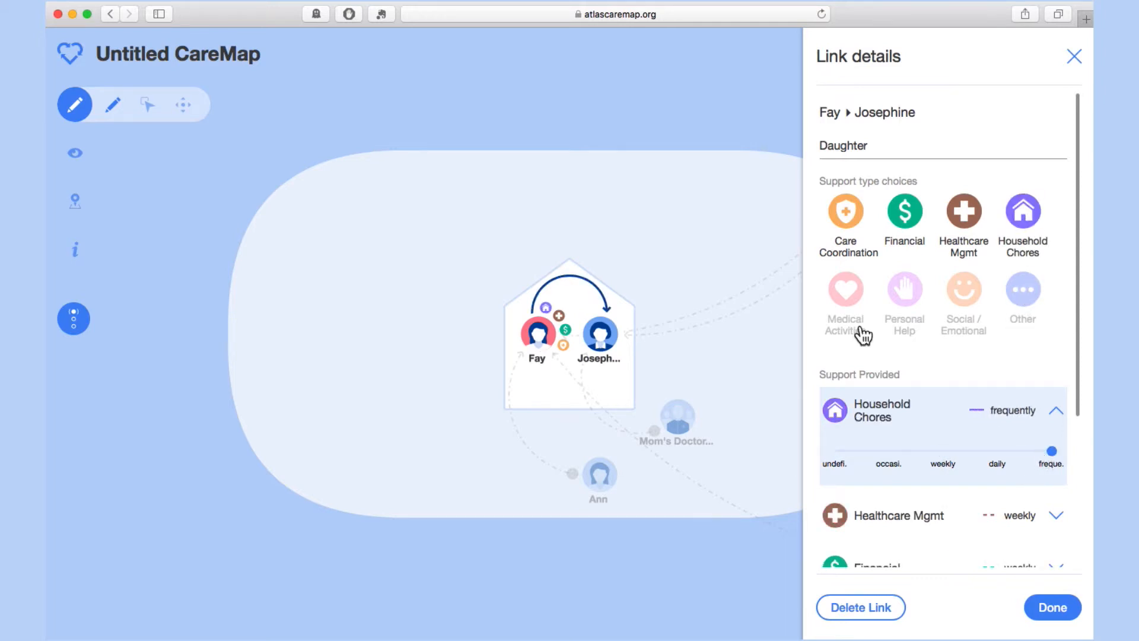
{"action": "left_click", "coordinate": [842, 292]}
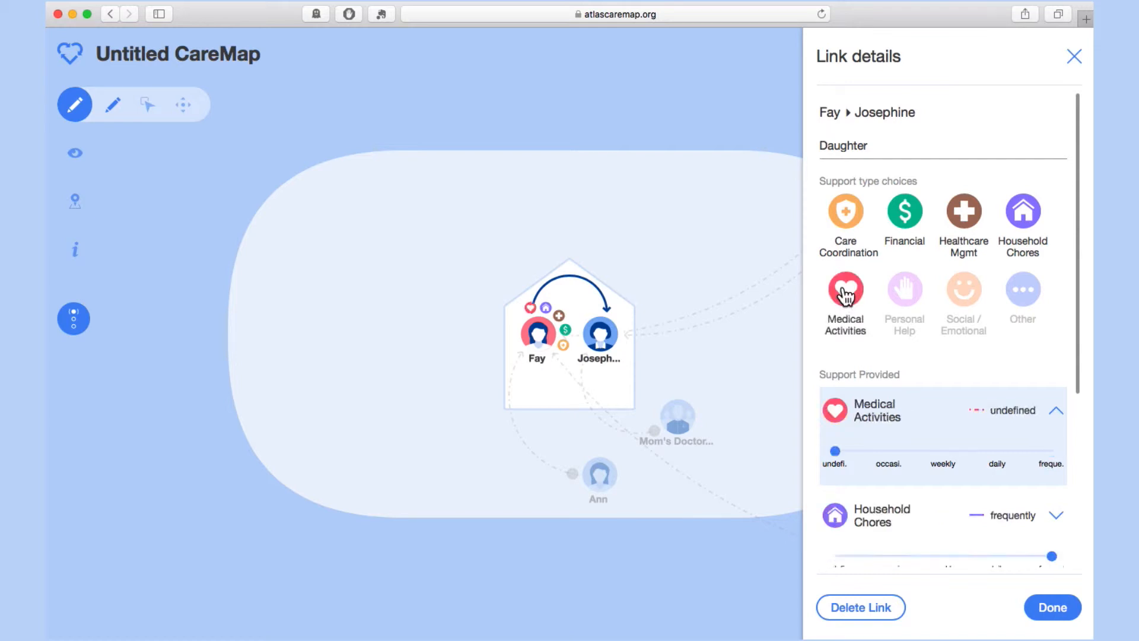
{"action": "left_click", "coordinate": [1041, 450]}
{"action": "left_click", "coordinate": [908, 296]}
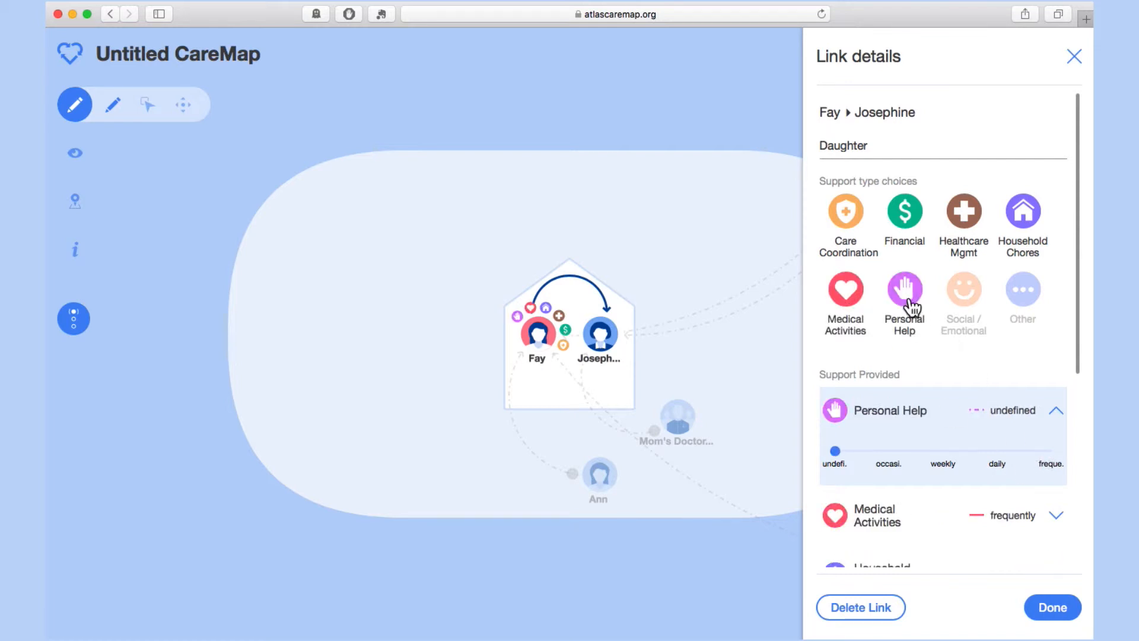
{"action": "left_click", "coordinate": [1043, 449]}
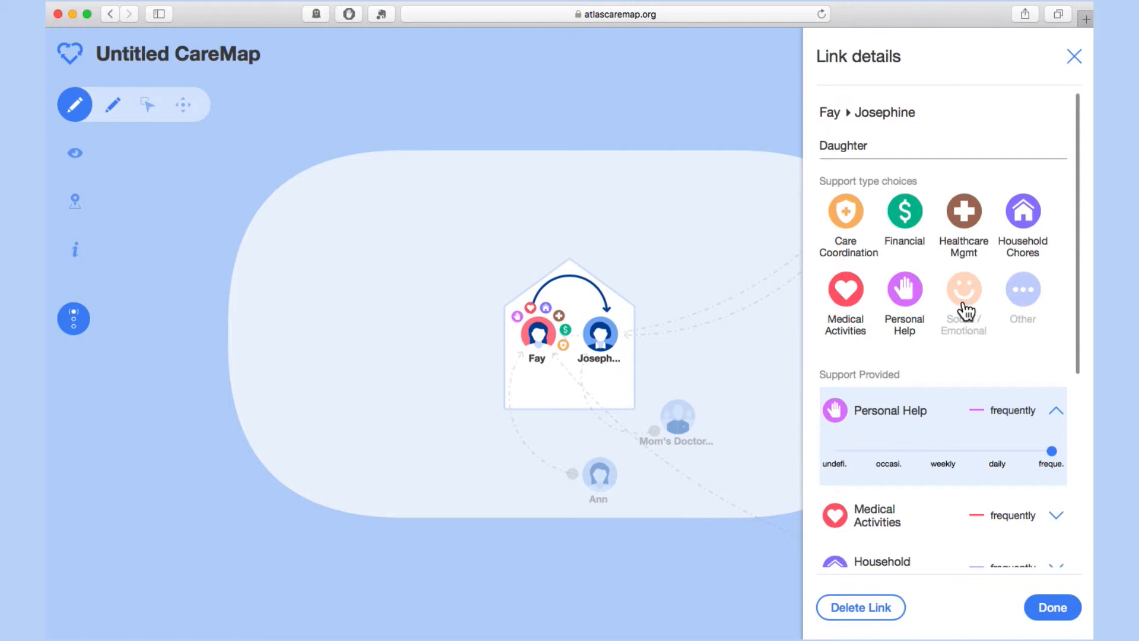
{"action": "left_click", "coordinate": [965, 297]}
{"action": "left_click", "coordinate": [1044, 454]}
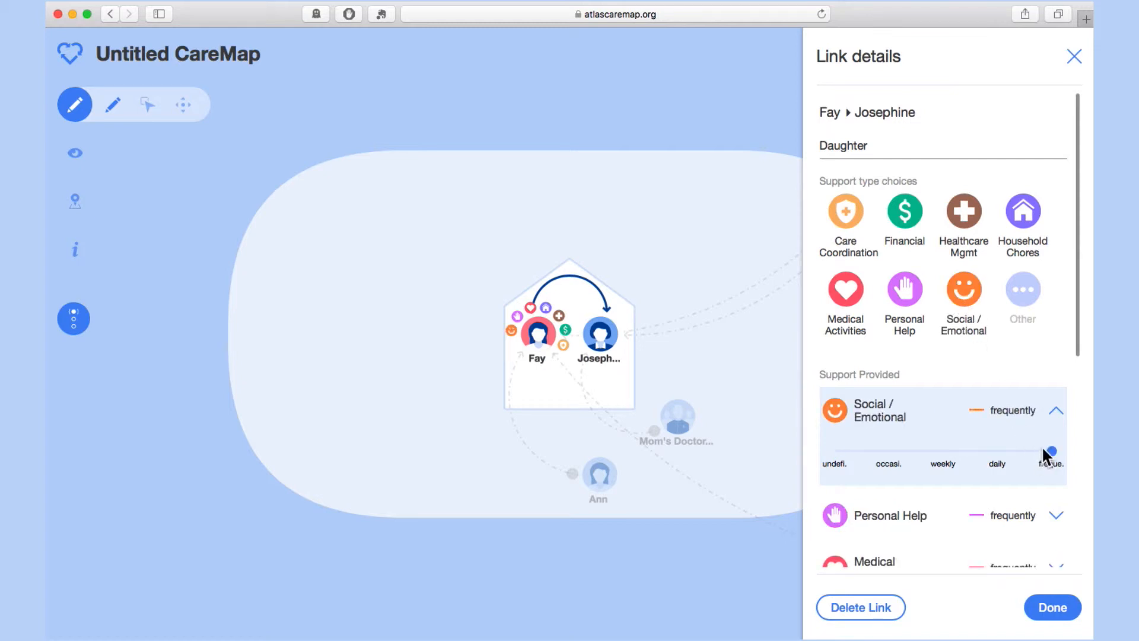
{"action": "left_click", "coordinate": [1046, 606]}
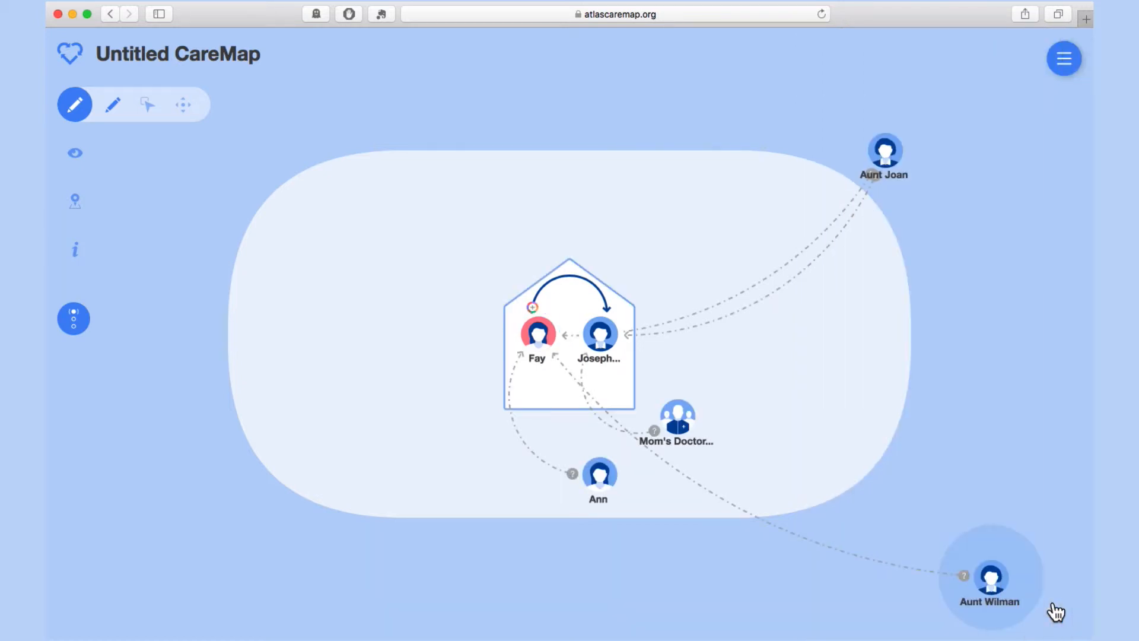
Add Medical Activities support, set to occasionally, to the link from Mom's Doctors to the care recipient and finish the link.
{"action": "left_click", "coordinate": [599, 418]}
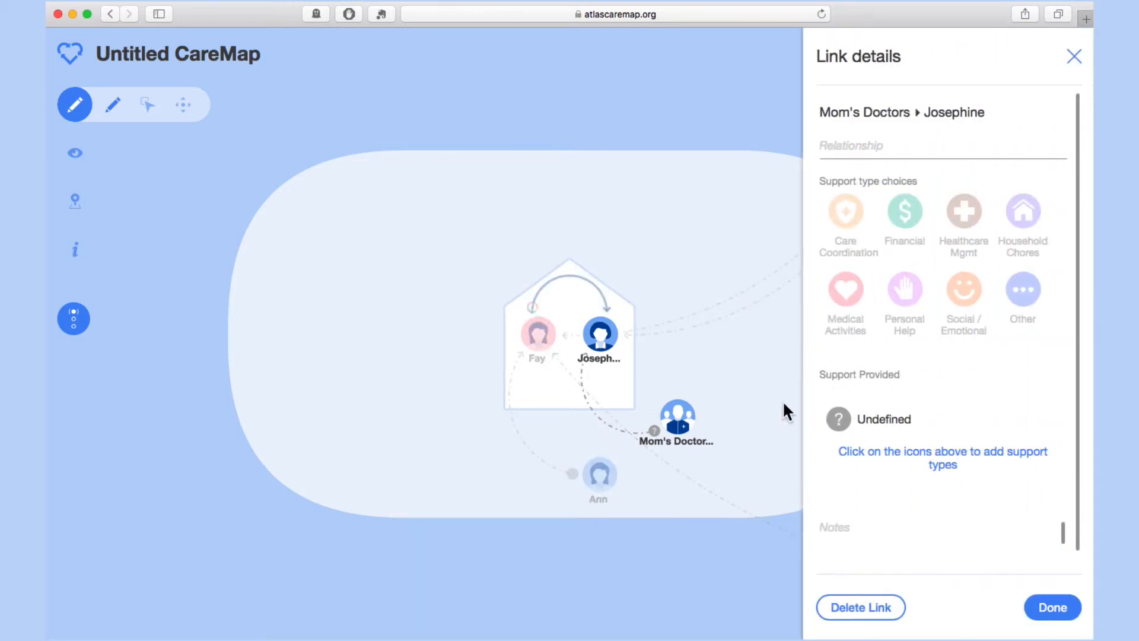
{"action": "left_click", "coordinate": [845, 311]}
{"action": "left_click", "coordinate": [891, 452]}
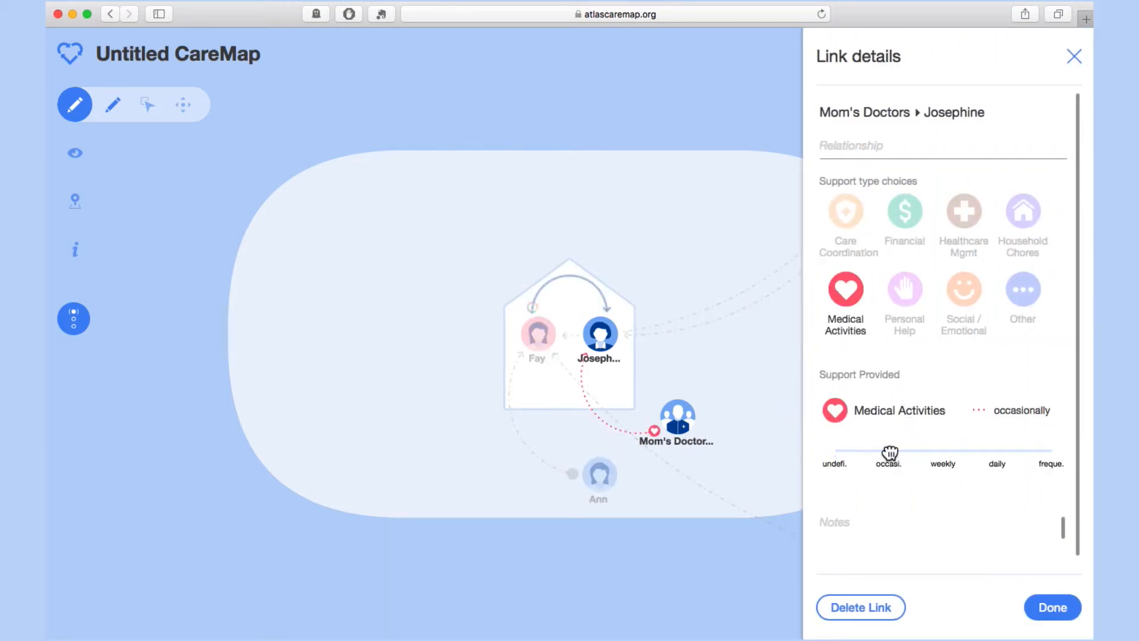
{"action": "left_click", "coordinate": [1042, 608]}
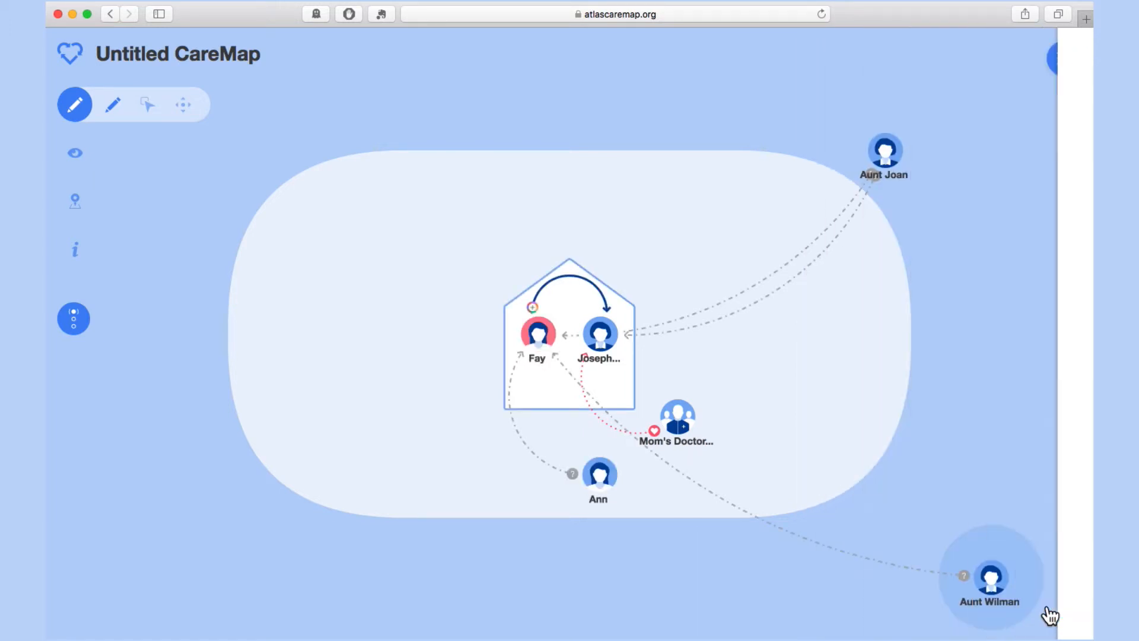
Set the relationship of the upper aunt's link to the care recipient to "Friend" and add Social / Emotional support, set to occasionally.
{"action": "left_click", "coordinate": [774, 296]}
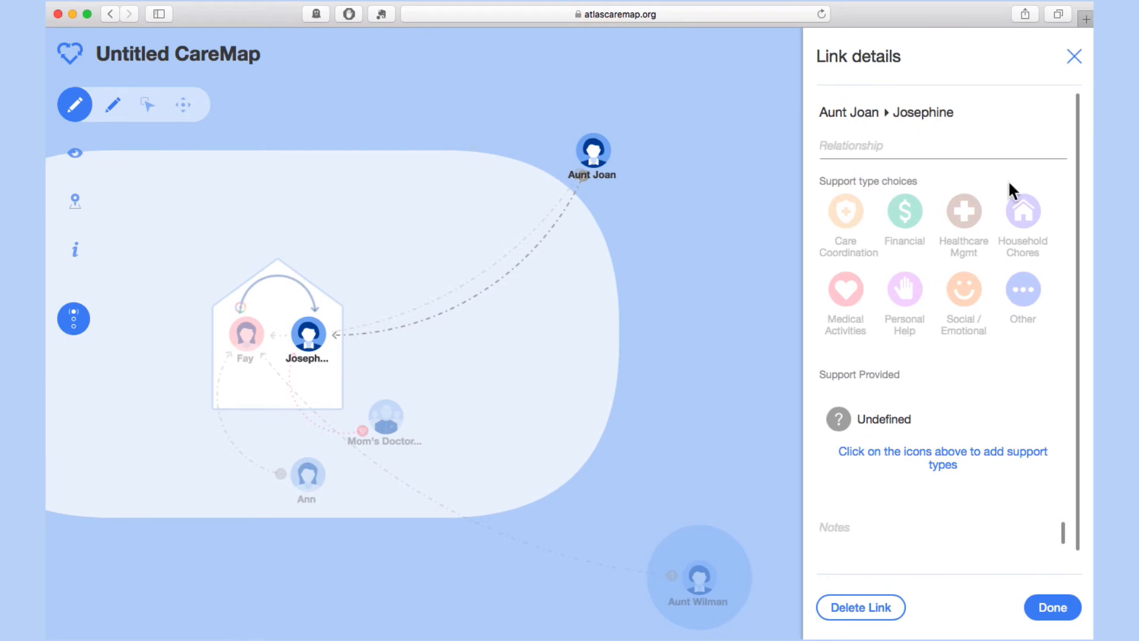
{"action": "left_click", "coordinate": [878, 147]}
{"action": "type", "text": "Friend"}
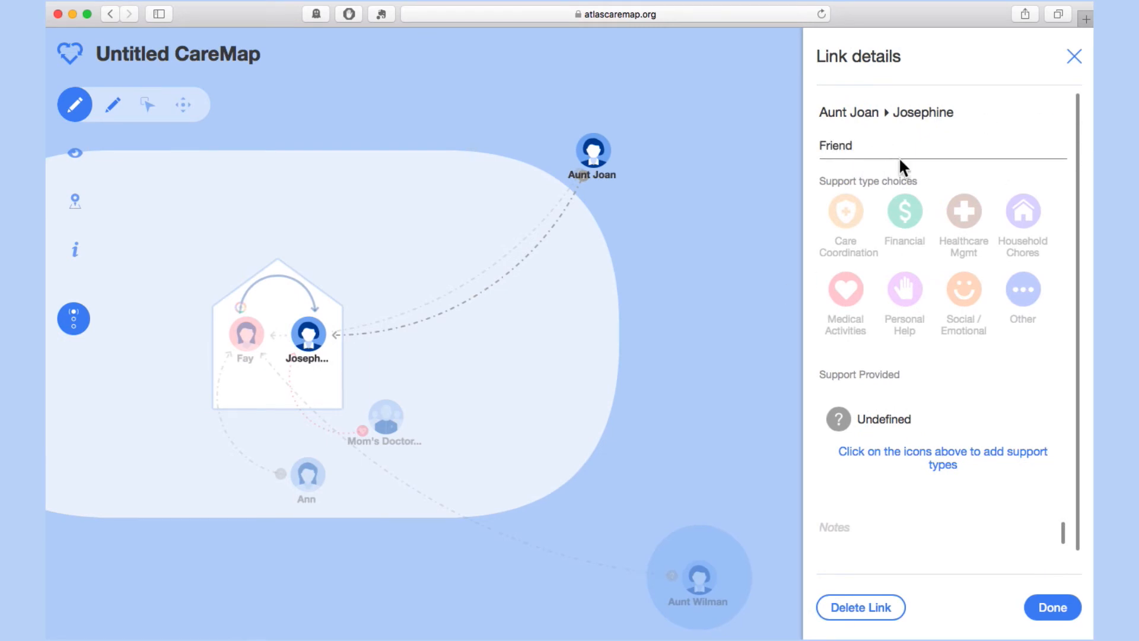
{"action": "left_click", "coordinate": [964, 290]}
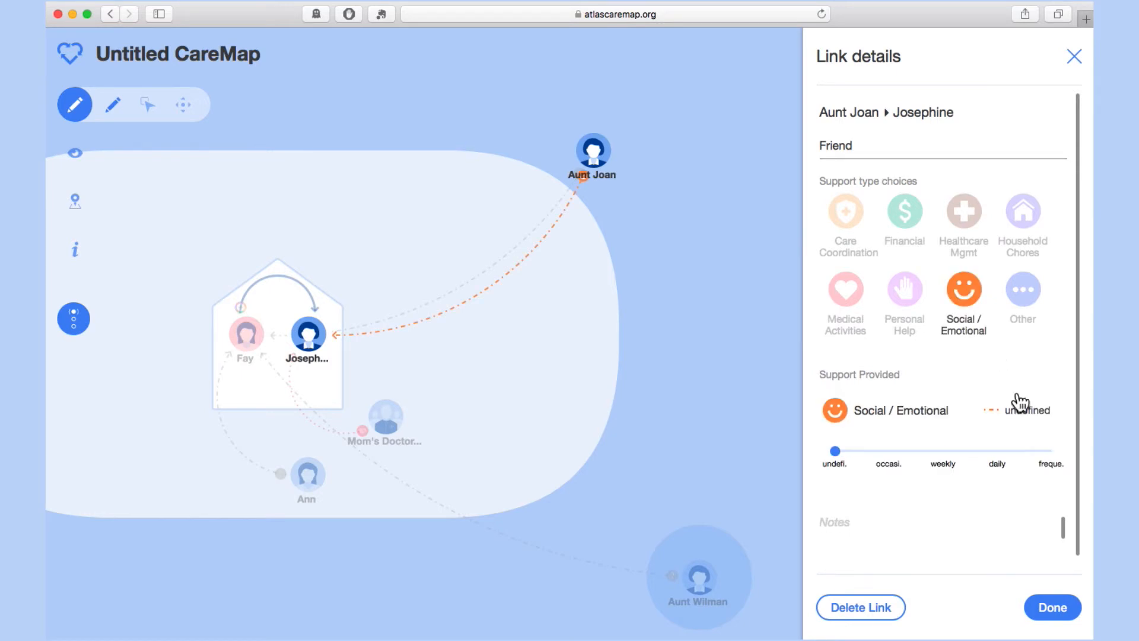
{"action": "left_click", "coordinate": [1045, 450]}
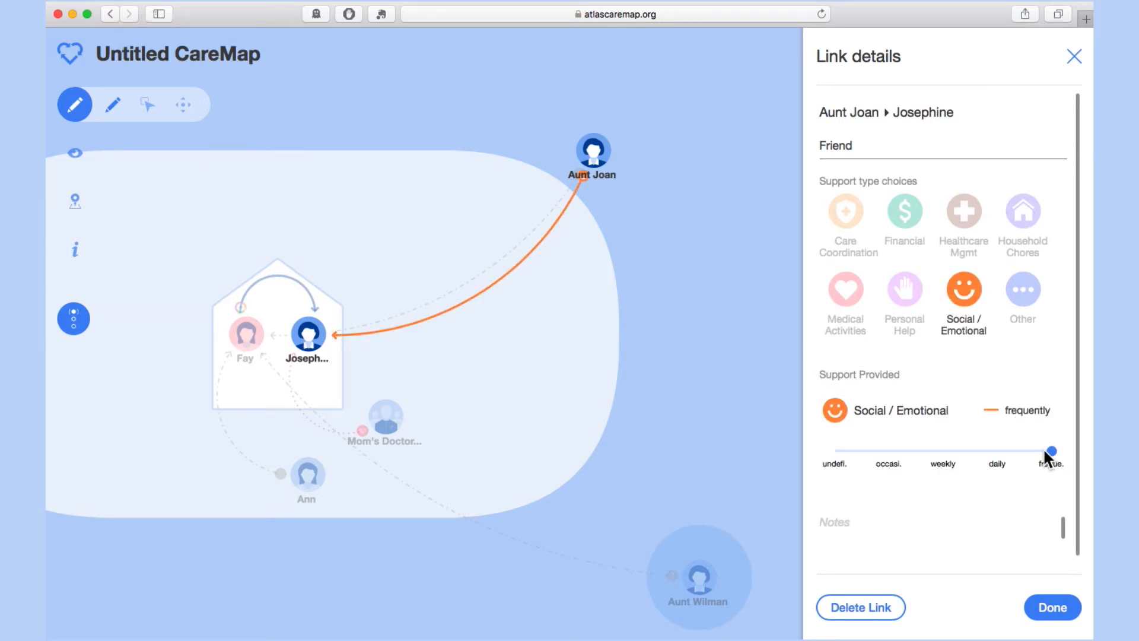
{"action": "left_click", "coordinate": [890, 449]}
Add Personal Help, Medical Activities and Household Chores to the upper aunt's link to the care recipient, each set to occasionally, and finish it.
{"action": "left_click", "coordinate": [913, 301]}
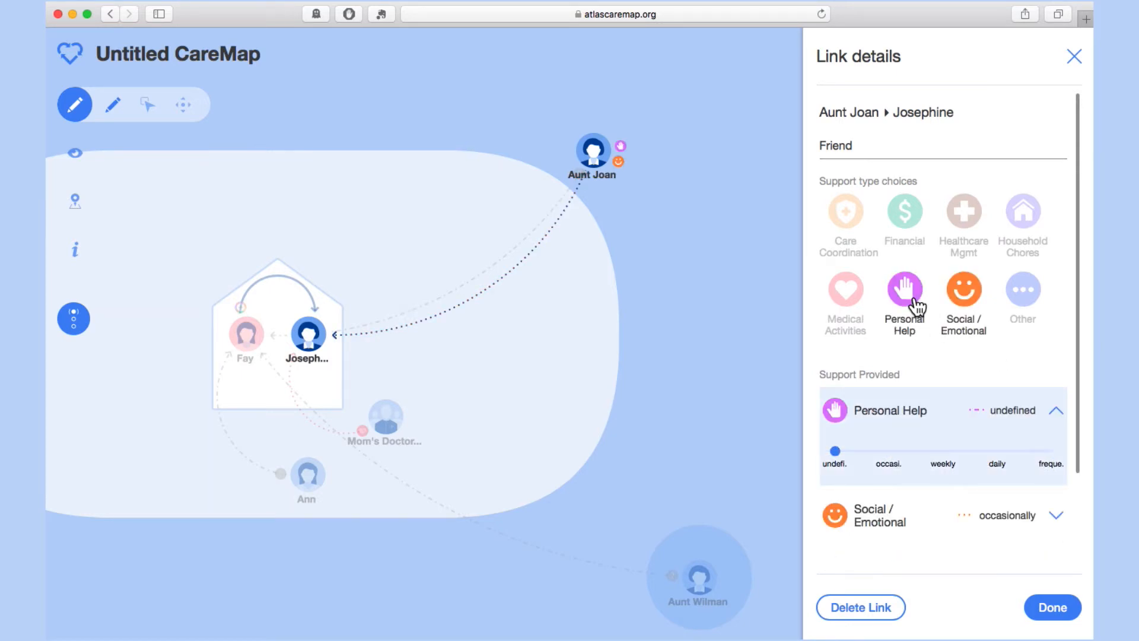
{"action": "left_click", "coordinate": [890, 461]}
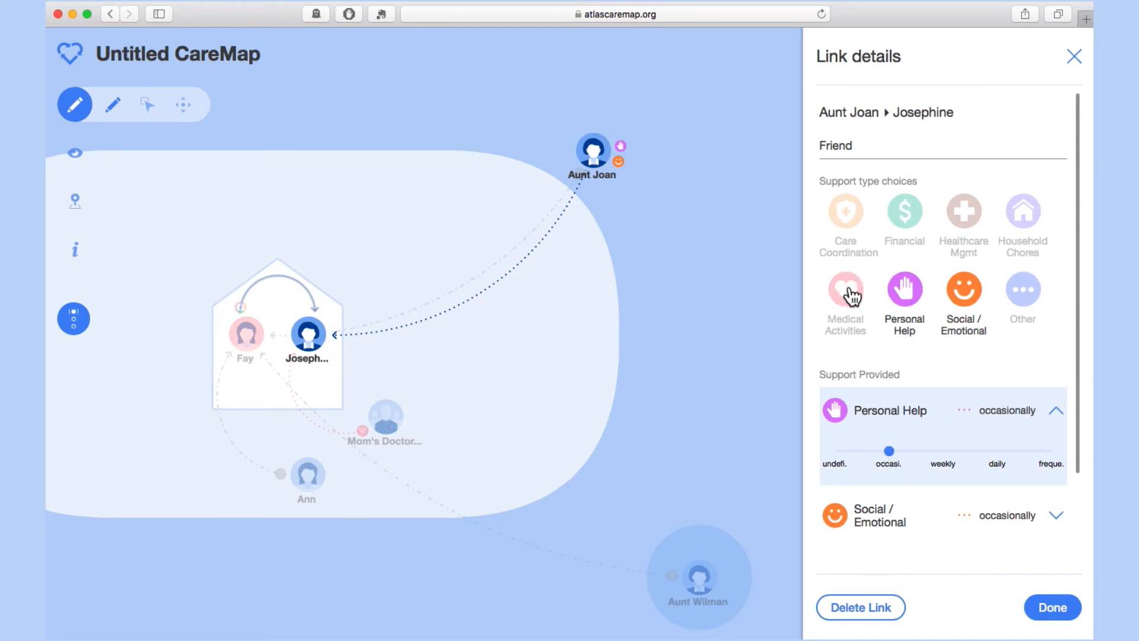
{"action": "left_click", "coordinate": [852, 295]}
{"action": "left_click", "coordinate": [890, 452]}
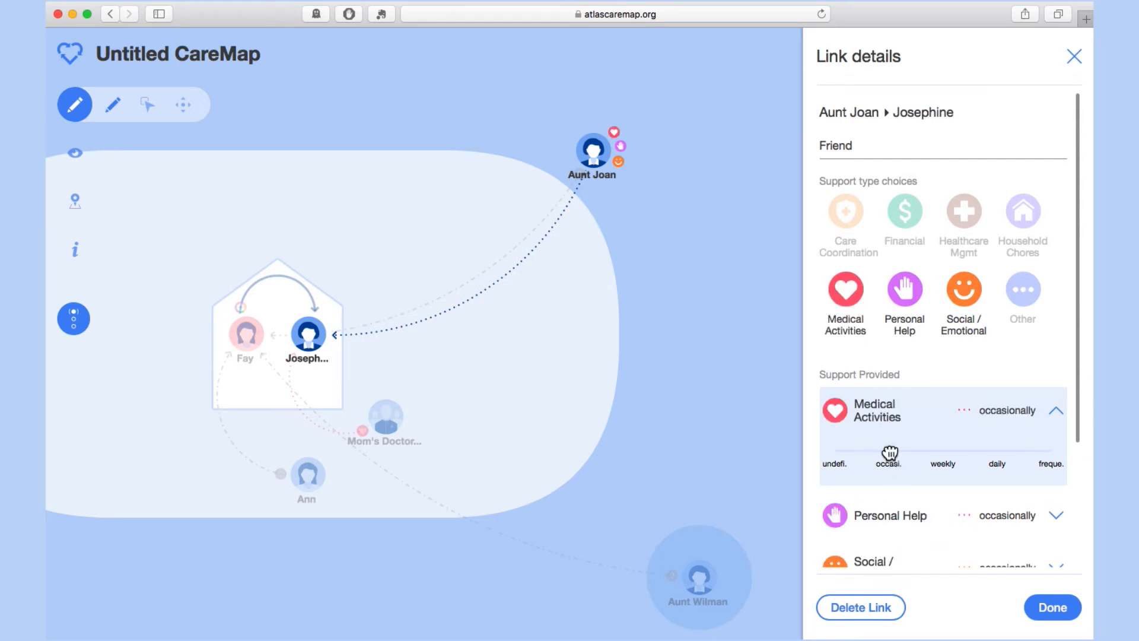
{"action": "left_click", "coordinate": [1023, 220]}
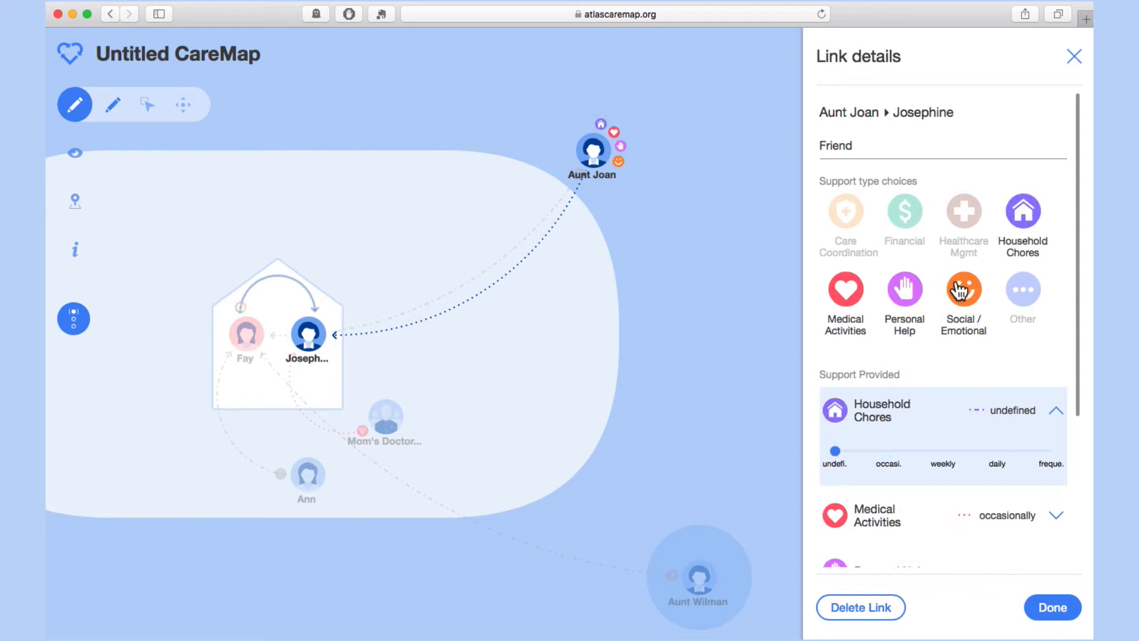
{"action": "left_click", "coordinate": [887, 454]}
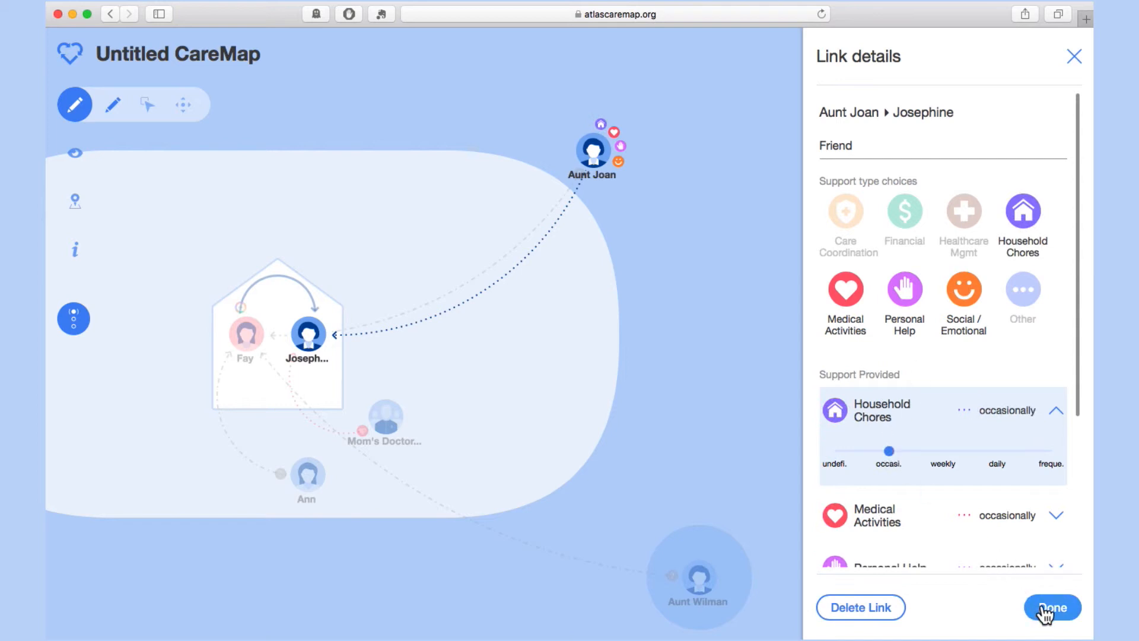
{"action": "left_click", "coordinate": [1044, 611]}
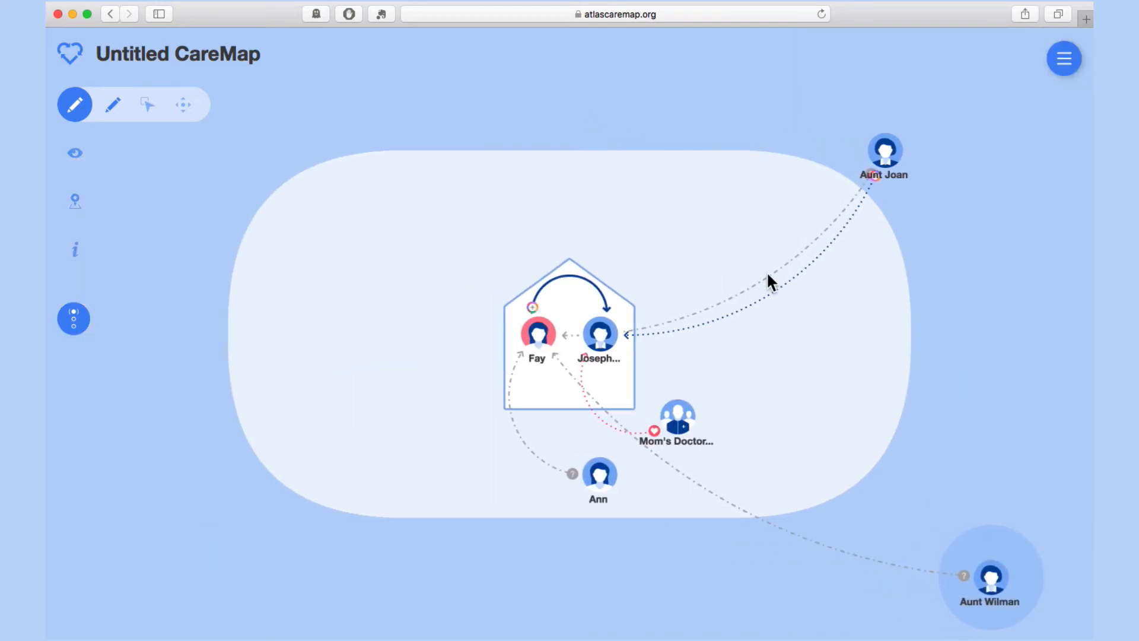
Add Social / Emotional support, set to occasionally, to the upper aunt's link to the caregiver and finish the link.
{"action": "left_click", "coordinate": [737, 292]}
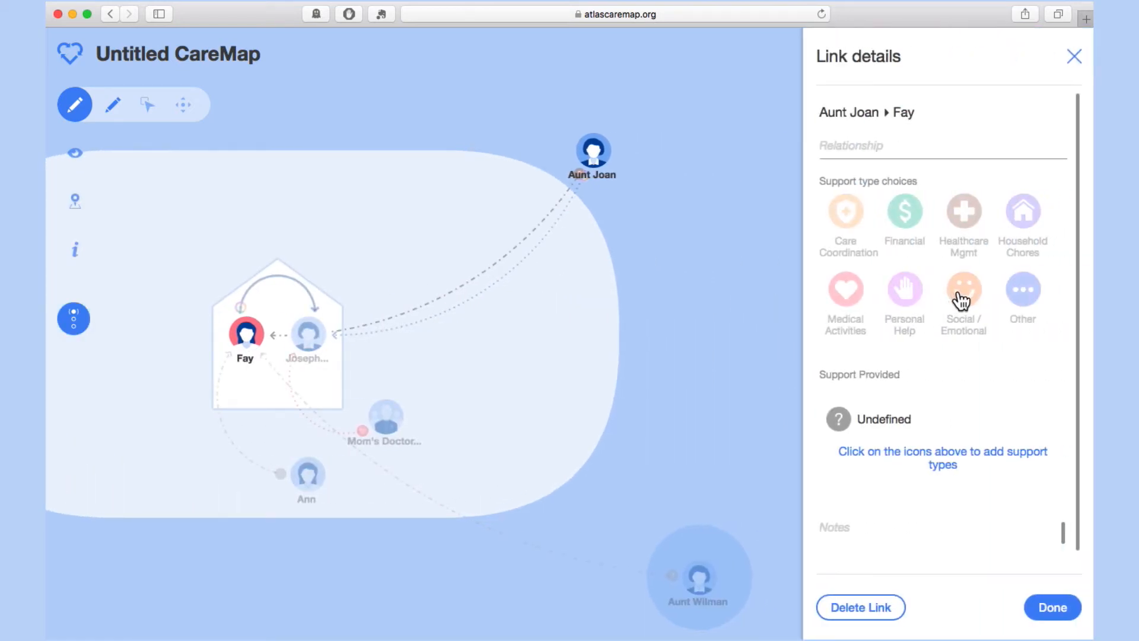
{"action": "left_click", "coordinate": [960, 297]}
{"action": "left_click", "coordinate": [886, 450]}
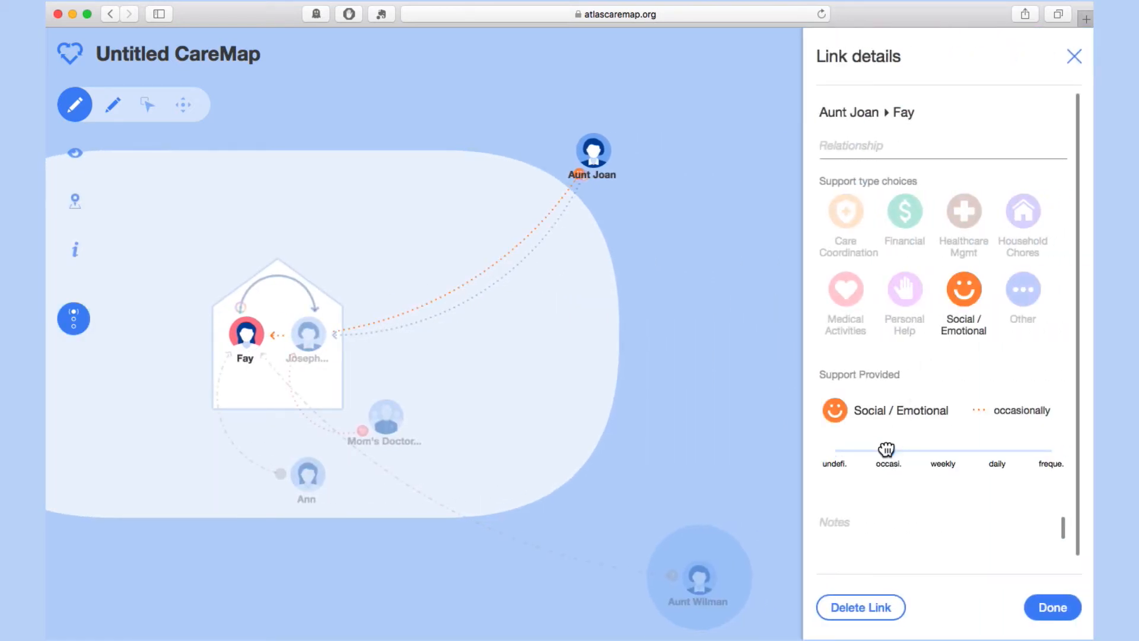
{"action": "left_click", "coordinate": [1051, 608]}
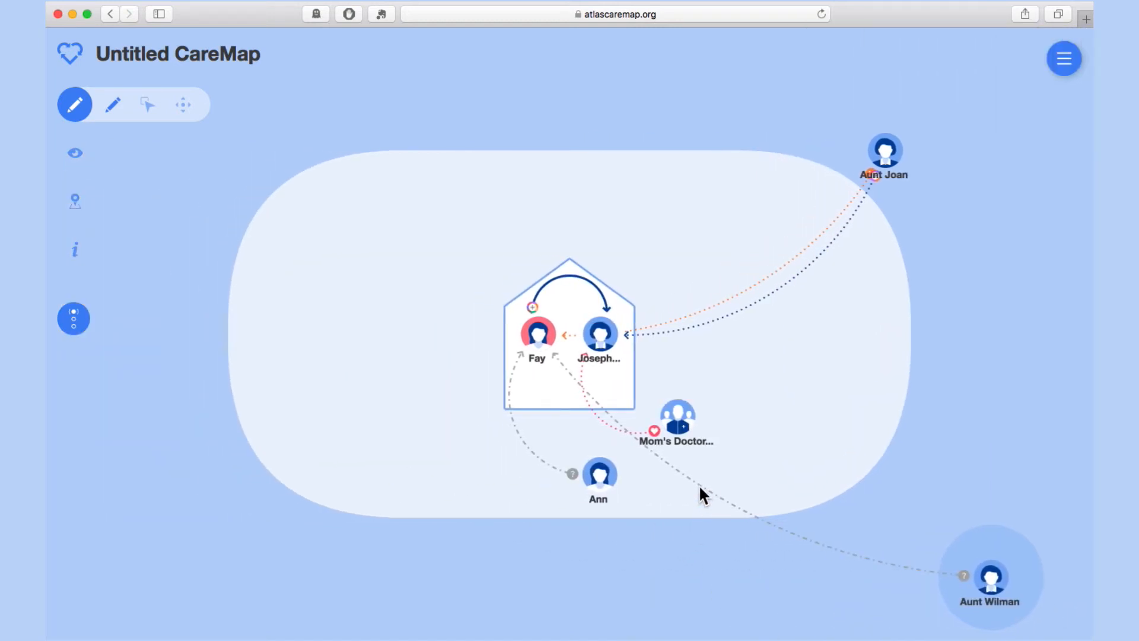
Add Social / Emotional support, set to occasionally, to the distant lower aunt's link to the caregiver and finish the link.
{"action": "left_click", "coordinate": [736, 507]}
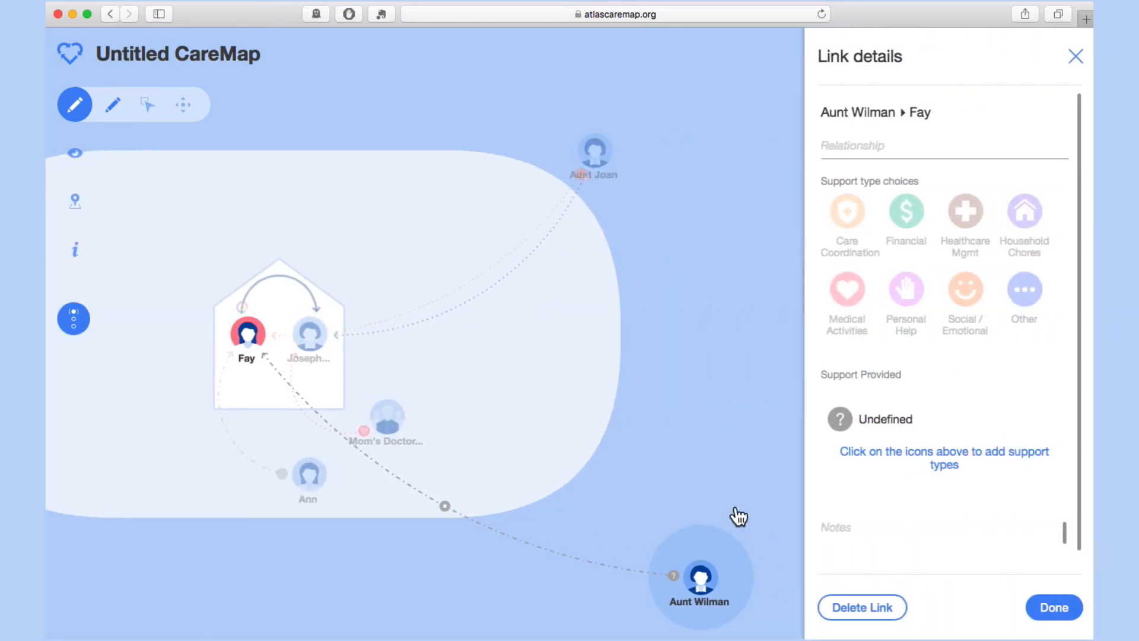
{"action": "left_click", "coordinate": [963, 292]}
{"action": "left_click", "coordinate": [889, 452]}
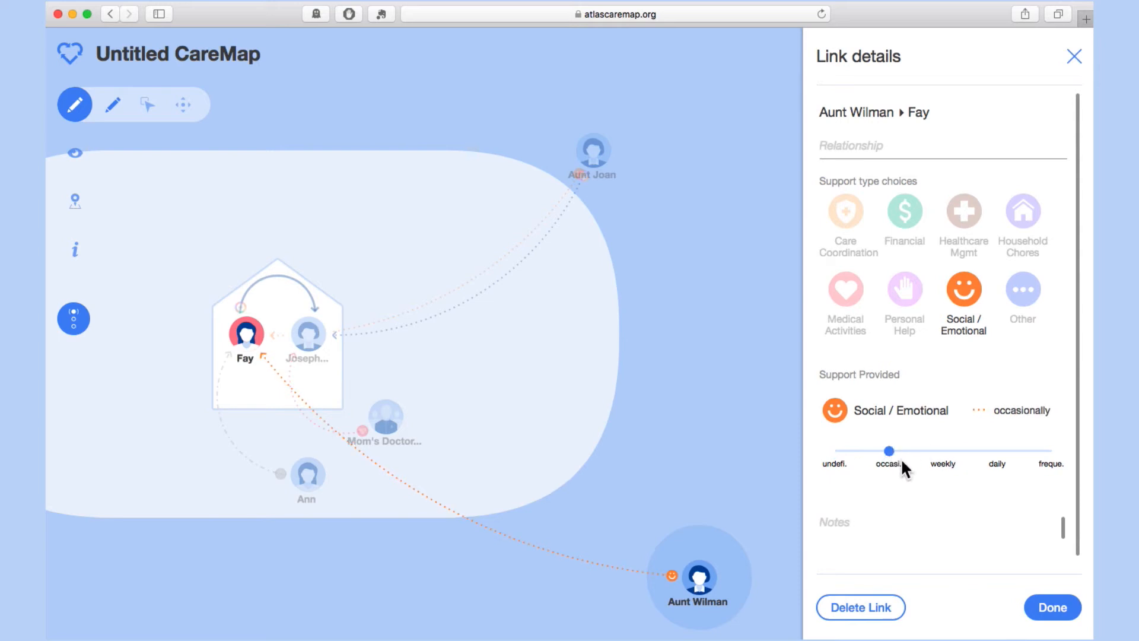
{"action": "left_click", "coordinate": [1053, 609]}
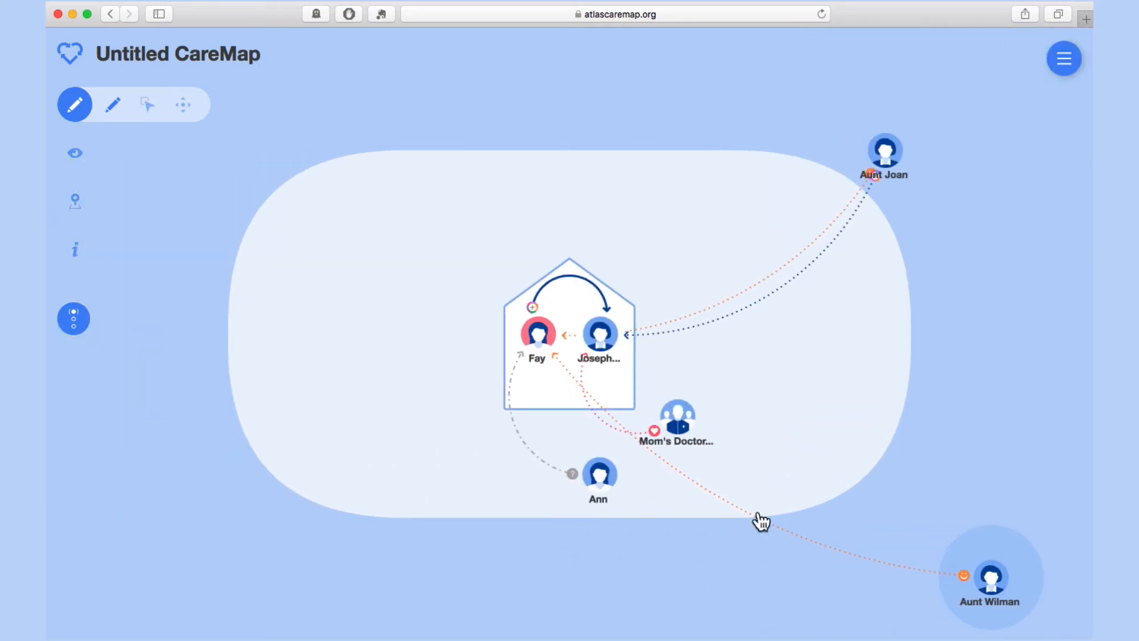
Set the relationship of the link from the helper below the house to the caregiver to "Friend", with Social / Emotional support occasionally.
{"action": "left_click", "coordinate": [516, 429]}
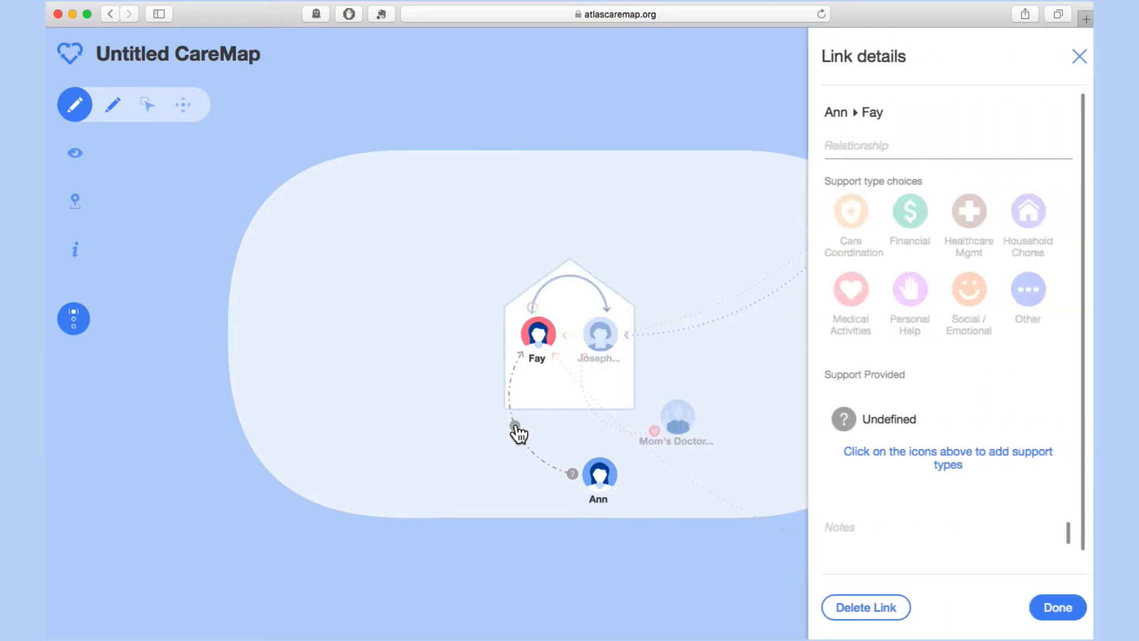
{"action": "left_click", "coordinate": [957, 301]}
{"action": "left_click", "coordinate": [884, 451]}
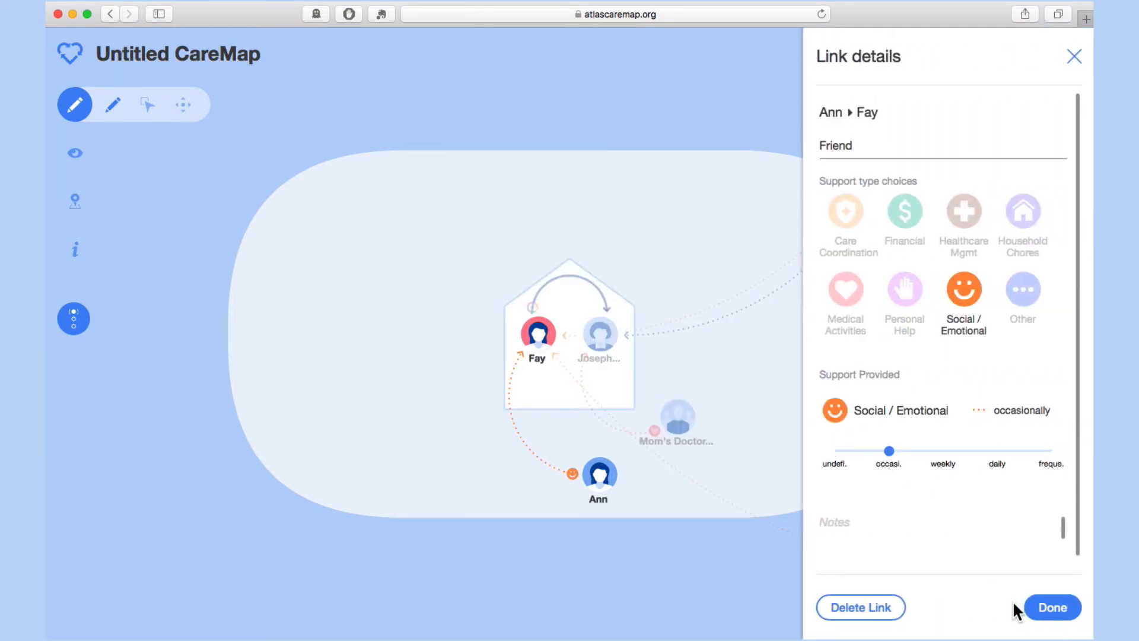
{"action": "left_click", "coordinate": [1052, 607]}
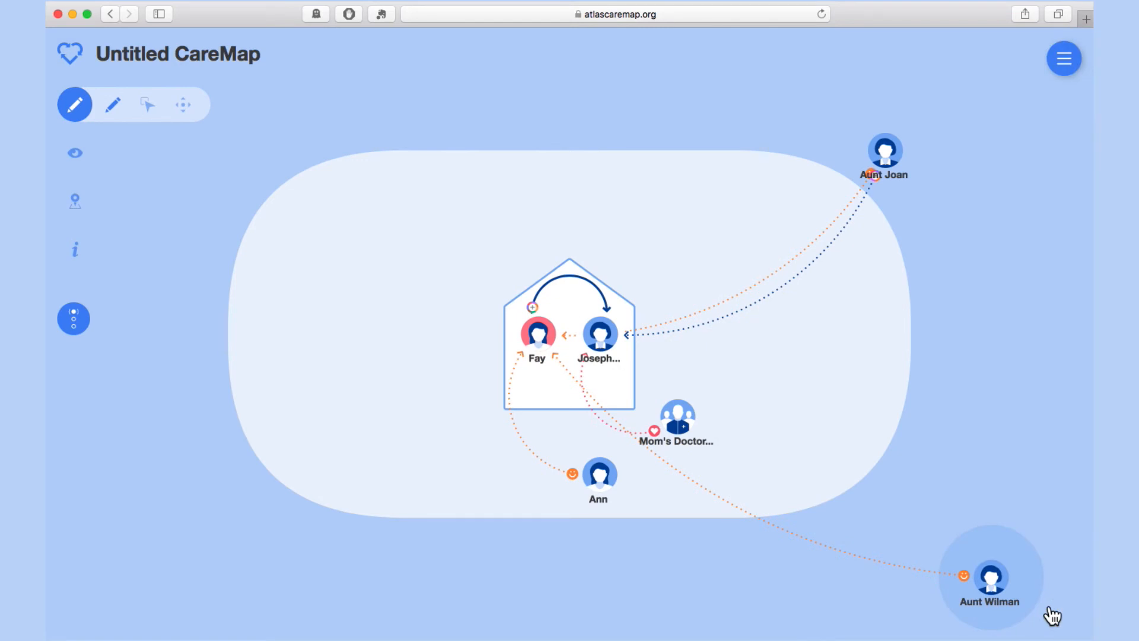
Reposition the friend to the left of the house and Mom's Doctors to its right, and curve both of the upper aunt's links upward.
{"action": "left_click", "coordinate": [149, 106]}
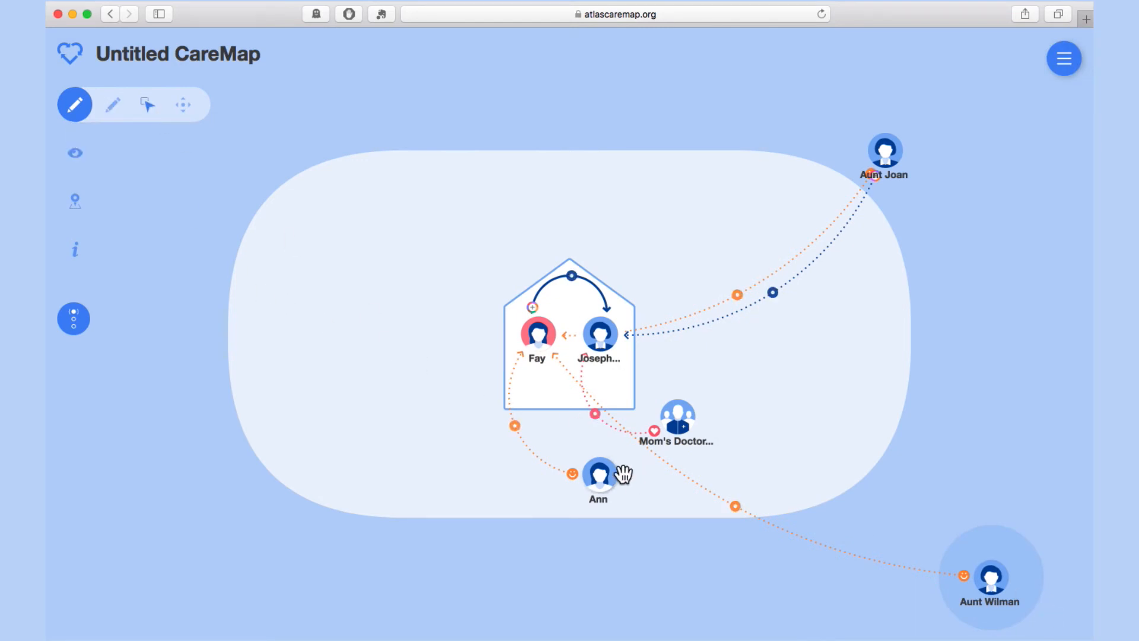
{"action": "left_click_drag", "start_coordinate": [605, 475], "coordinate": [436, 369]}
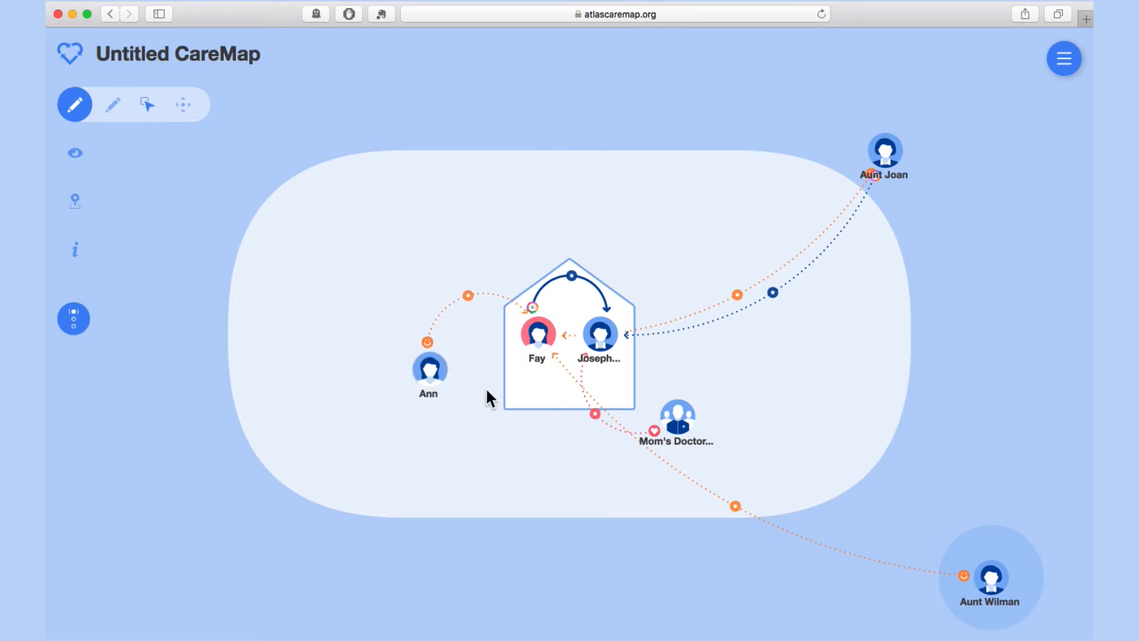
{"action": "left_click_drag", "start_coordinate": [683, 418], "coordinate": [758, 342]}
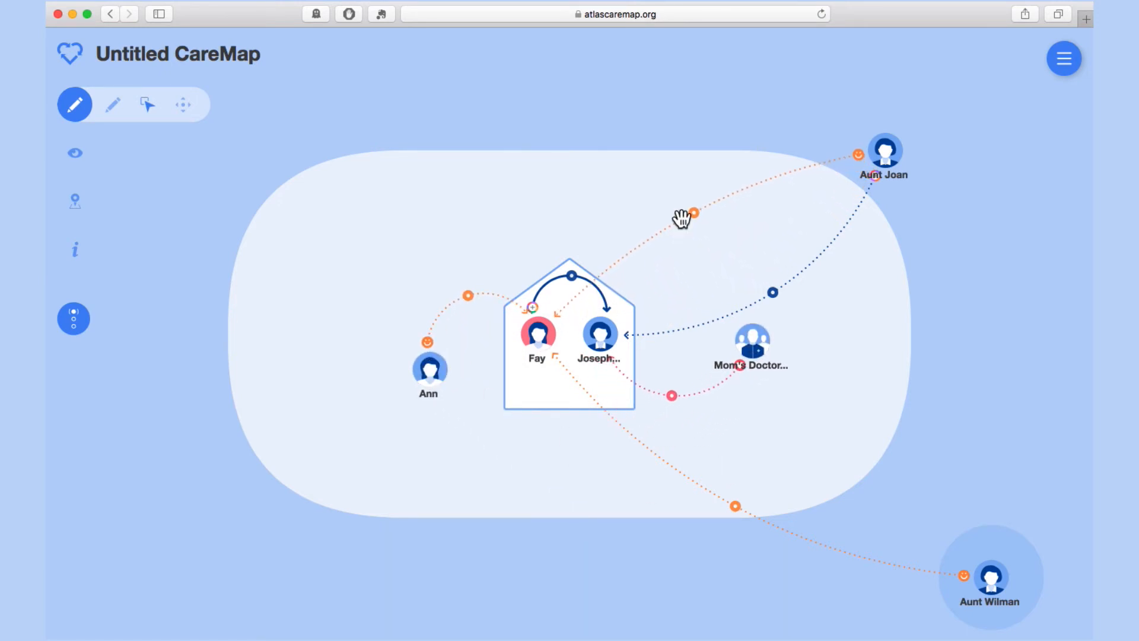
{"action": "left_click_drag", "start_coordinate": [772, 291], "coordinate": [726, 220]}
Draw a new Actor below the house with the second Woman icon, the helper's first name and the location San Mateo, CA, USA.
{"action": "left_click", "coordinate": [111, 116]}
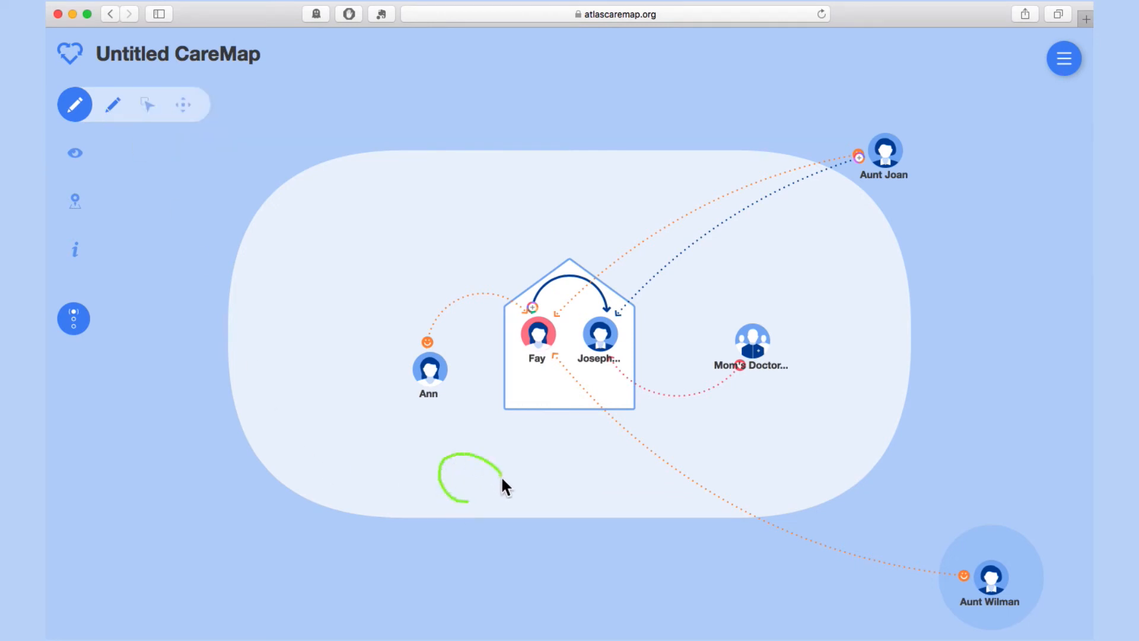
{"action": "left_click_drag", "start_coordinate": [502, 479], "coordinate": [460, 499]}
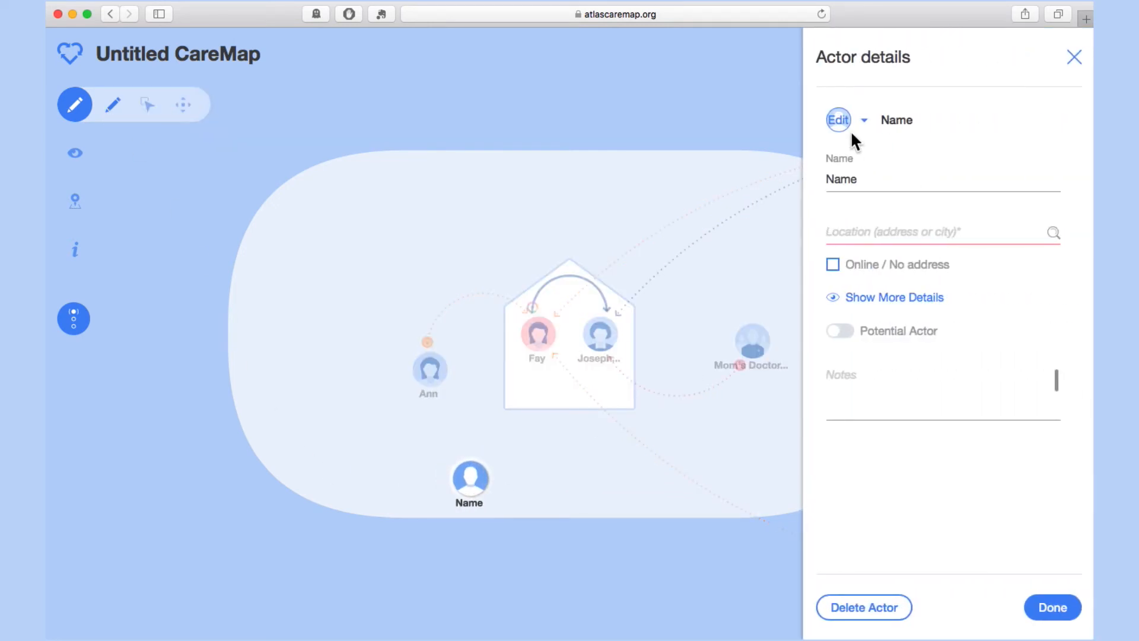
{"action": "left_click", "coordinate": [842, 126]}
{"action": "left_click", "coordinate": [903, 255]}
{"action": "type", "text": "Betty"}
{"action": "key", "text": "Tab"}
{"action": "type", "text": "San Mat"}
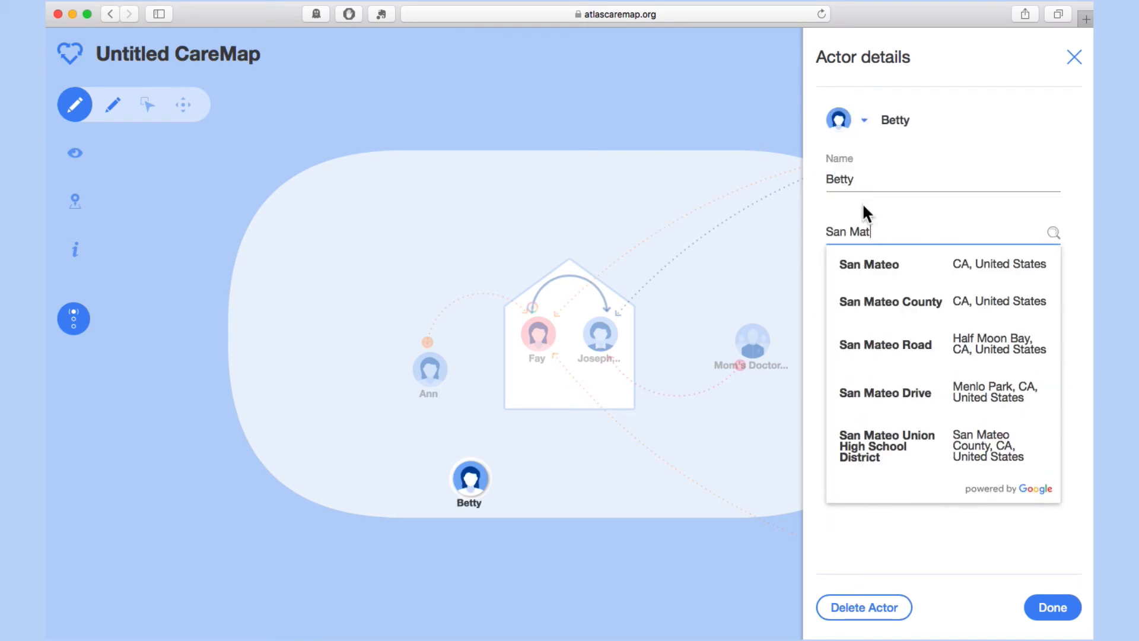
{"action": "left_click", "coordinate": [872, 263]}
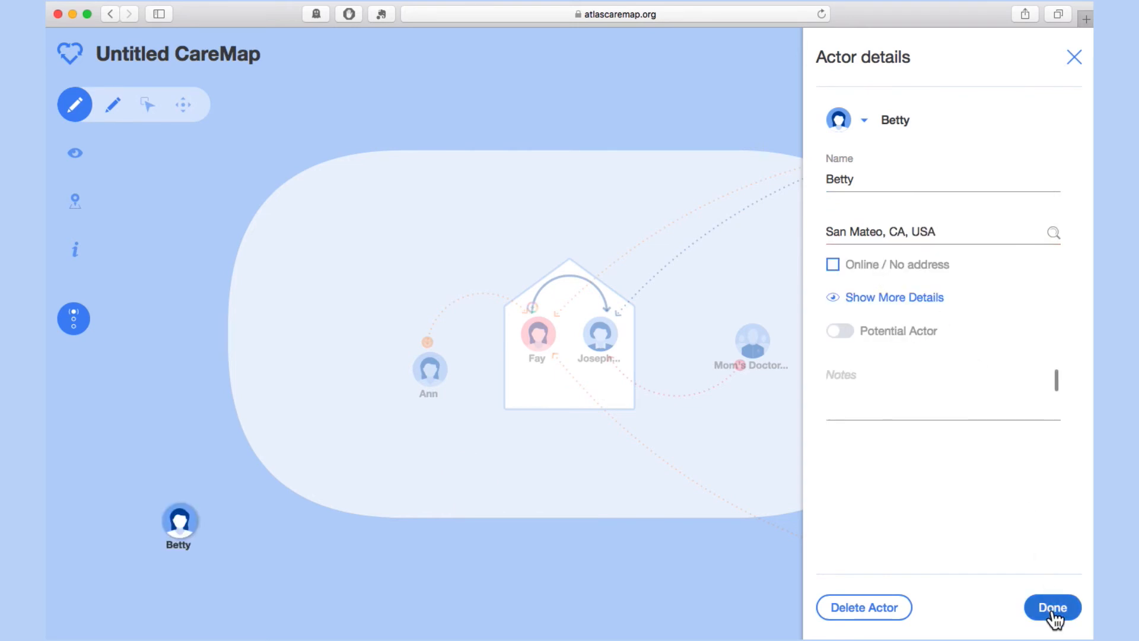
{"action": "left_click", "coordinate": [1051, 607]}
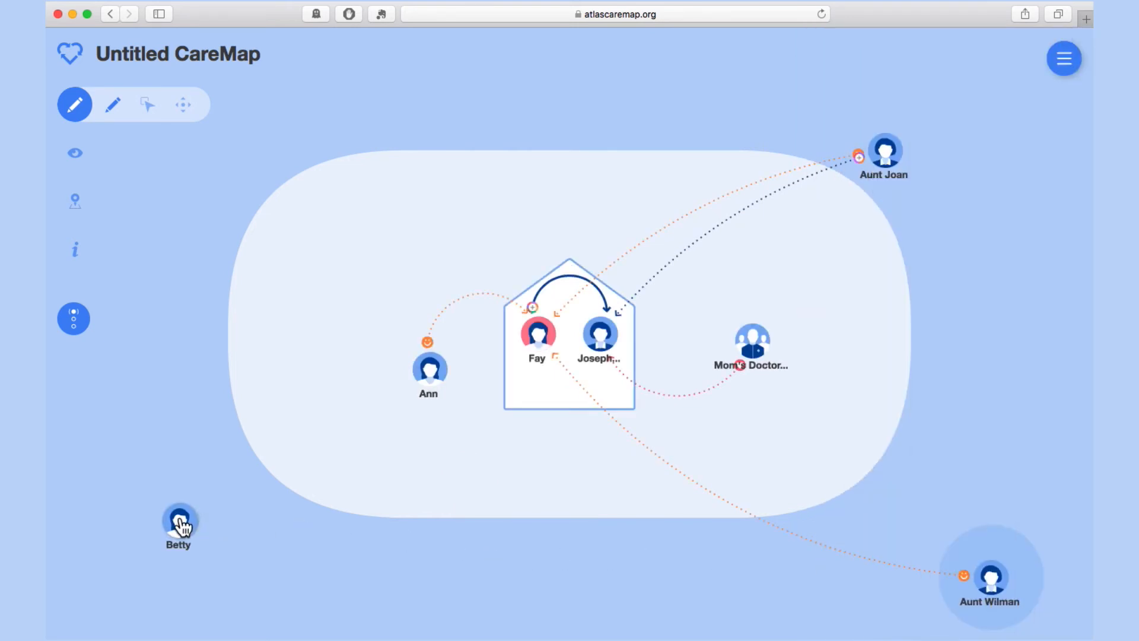
Draw a link from the San Mateo helper to the caregiver and give it Social / Emotional support, set to weekly.
{"action": "left_click_drag", "start_coordinate": [180, 522], "coordinate": [252, 510]}
{"action": "left_click_drag", "start_coordinate": [462, 409], "coordinate": [559, 338]}
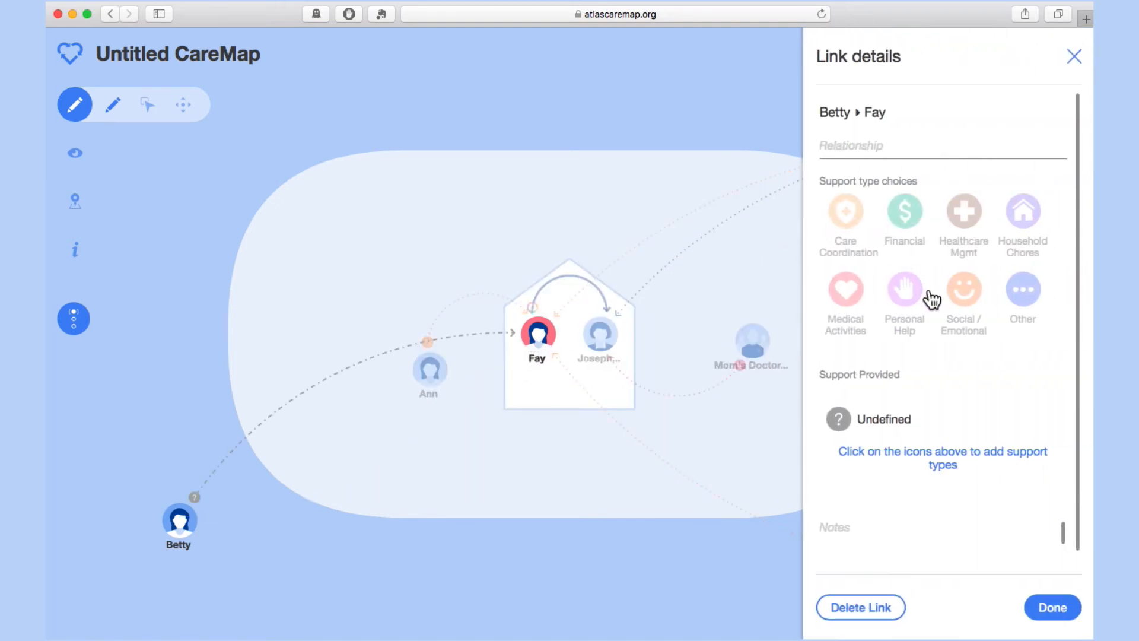
{"action": "left_click", "coordinate": [965, 296]}
{"action": "left_click", "coordinate": [943, 451]}
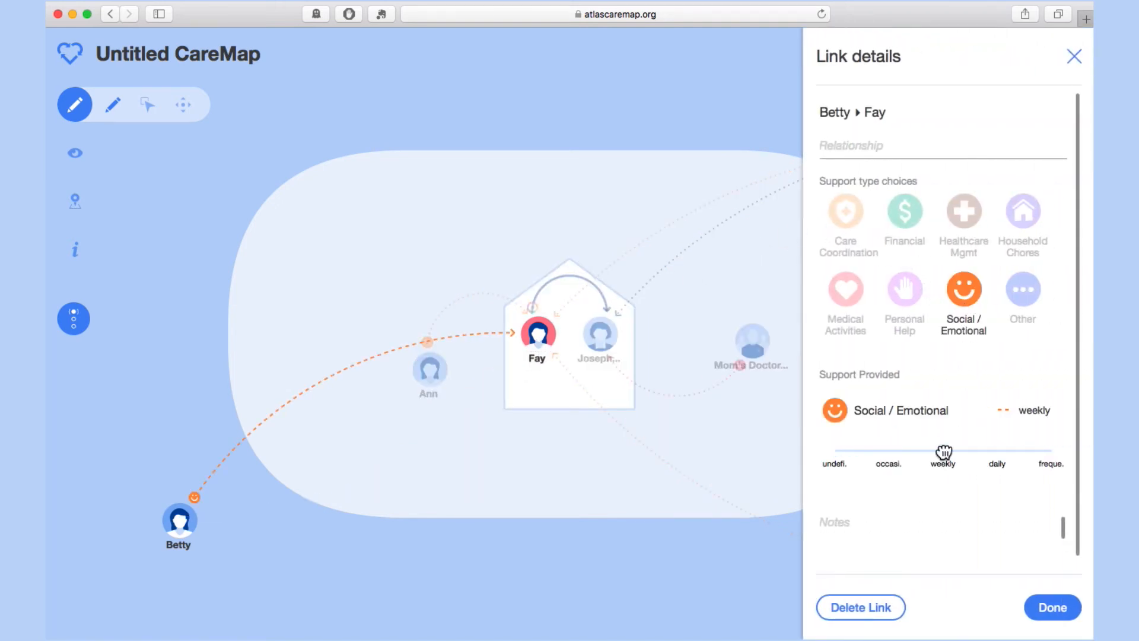
{"action": "left_click", "coordinate": [1053, 609]}
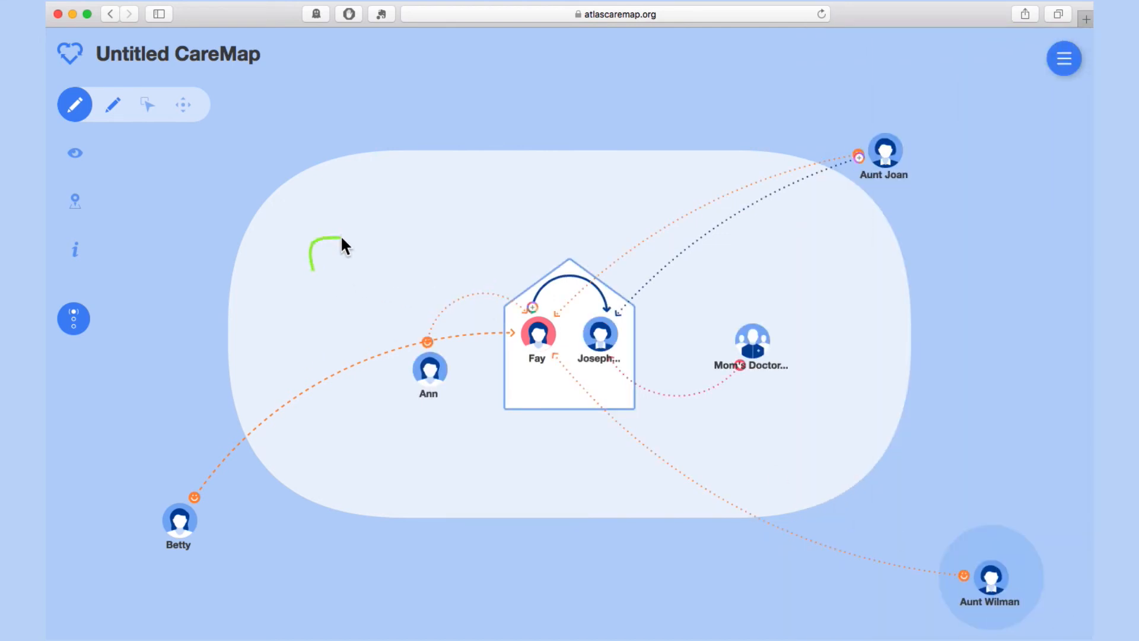
Draw a new Actor above and left of the house with the first Health Professional icon, the doctor's name, San Francisco, CA, USA, and the note "Therapist".
{"action": "left_click_drag", "start_coordinate": [342, 239], "coordinate": [397, 236]}
{"action": "left_click", "coordinate": [838, 123]}
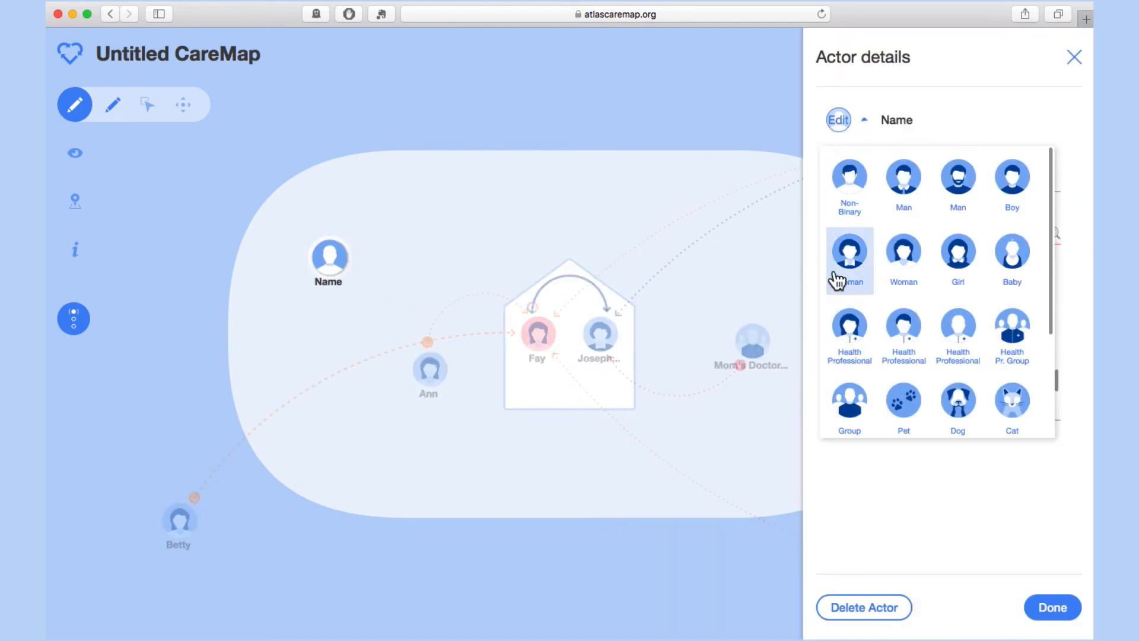
{"action": "left_click", "coordinate": [842, 331]}
{"action": "type", "text": "Dr Jones"}
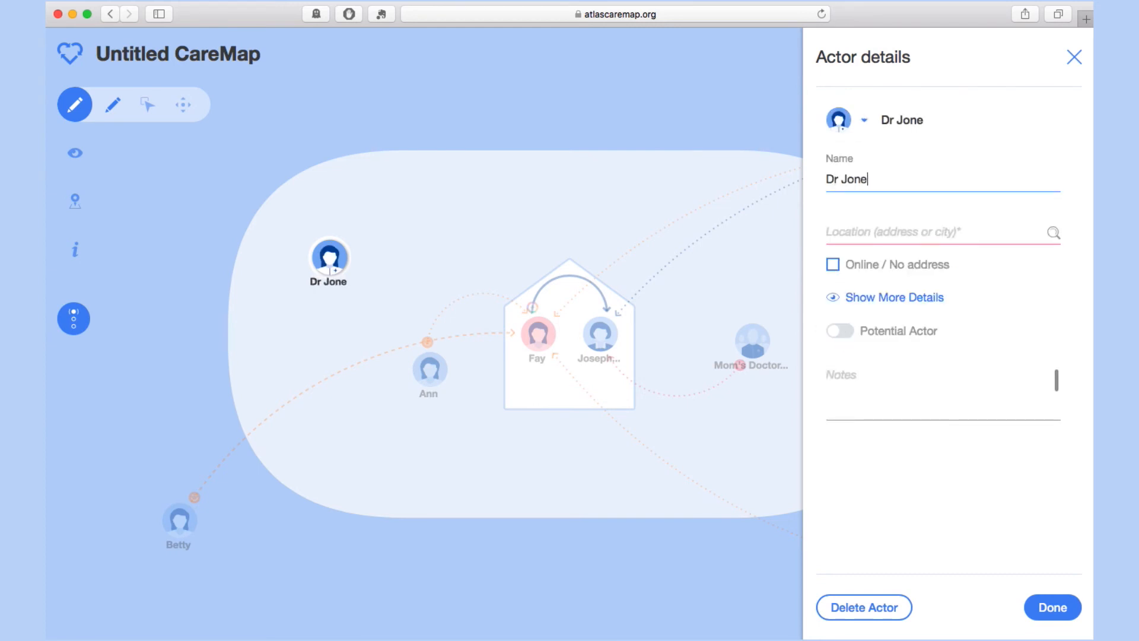
{"action": "key", "text": "Tab"}
{"action": "type", "text": "San Fran"}
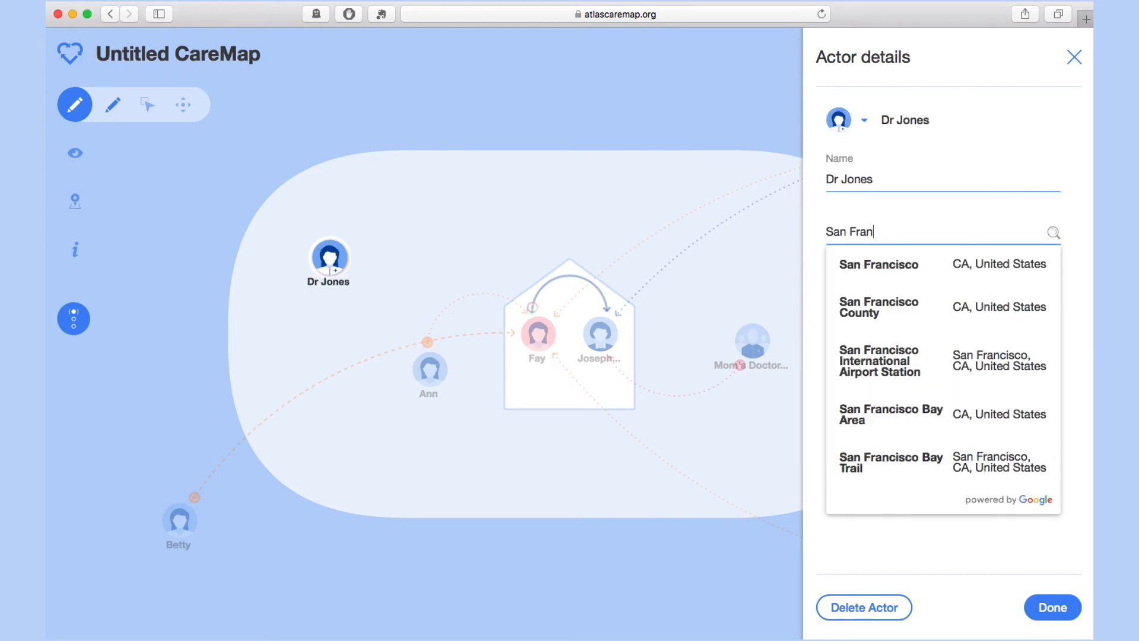
{"action": "left_click", "coordinate": [883, 280]}
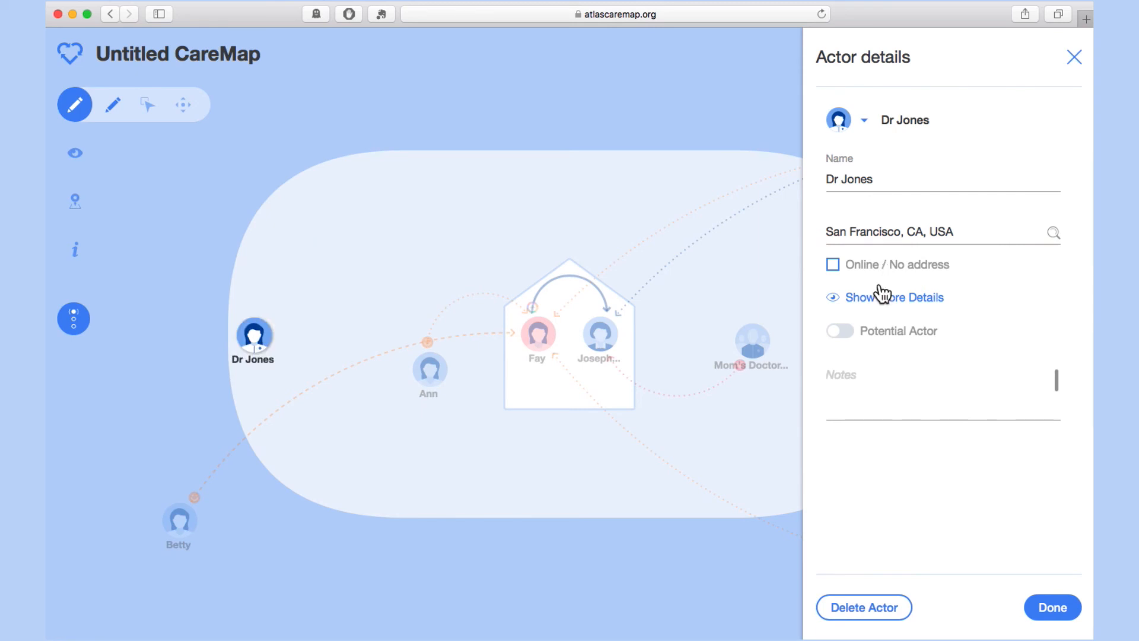
{"action": "left_click", "coordinate": [851, 375]}
{"action": "type", "text": "Therapist"}
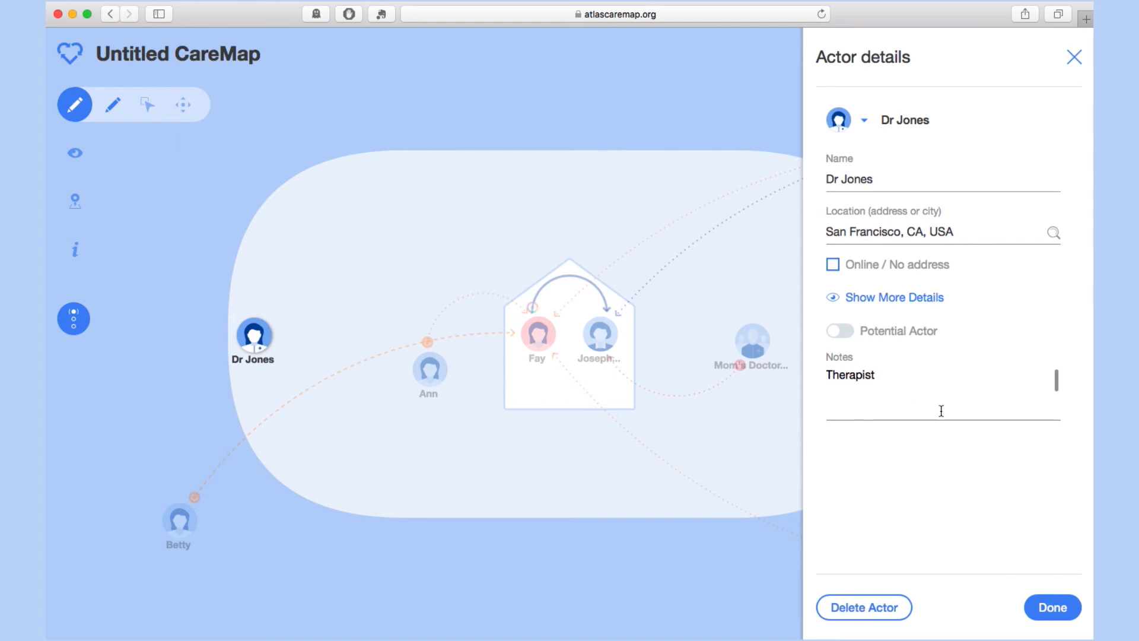
{"action": "left_click", "coordinate": [1053, 606]}
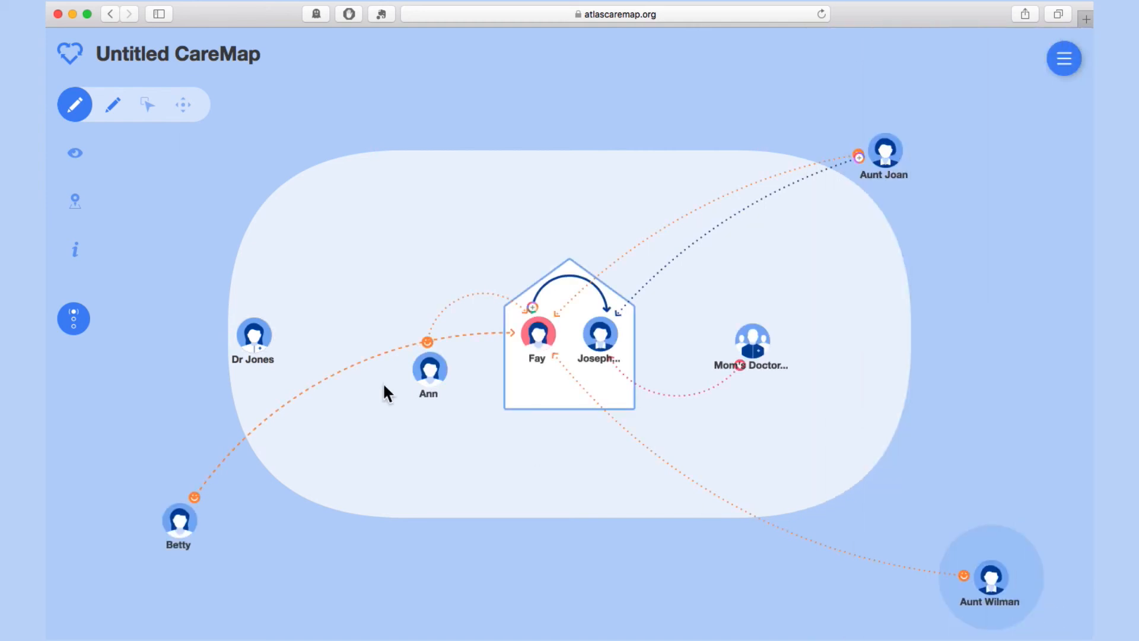
Draw a link from the therapist to the caregiver and give it Medical Activities support, set to occasionally.
{"action": "left_click_drag", "start_coordinate": [253, 337], "coordinate": [537, 342]}
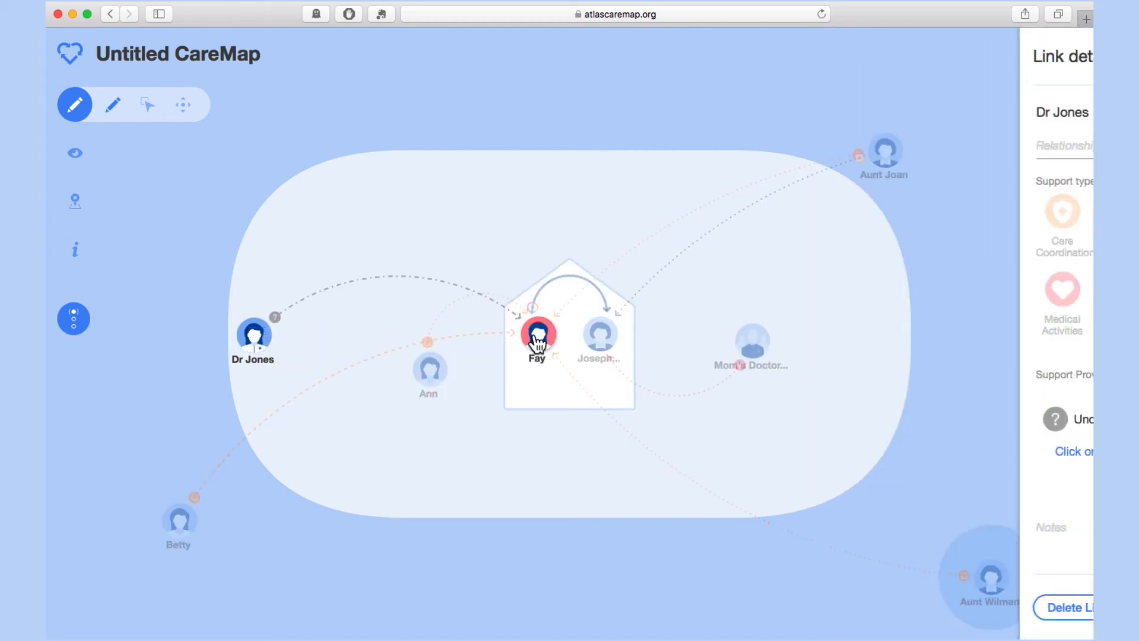
{"action": "left_click", "coordinate": [843, 293]}
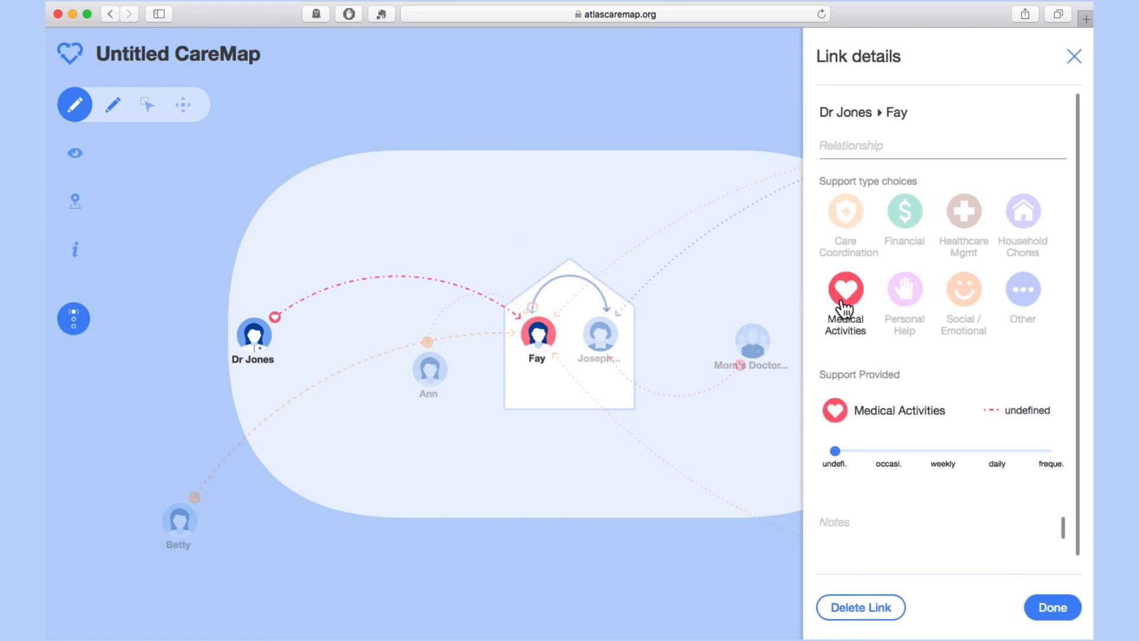
{"action": "left_click", "coordinate": [875, 450]}
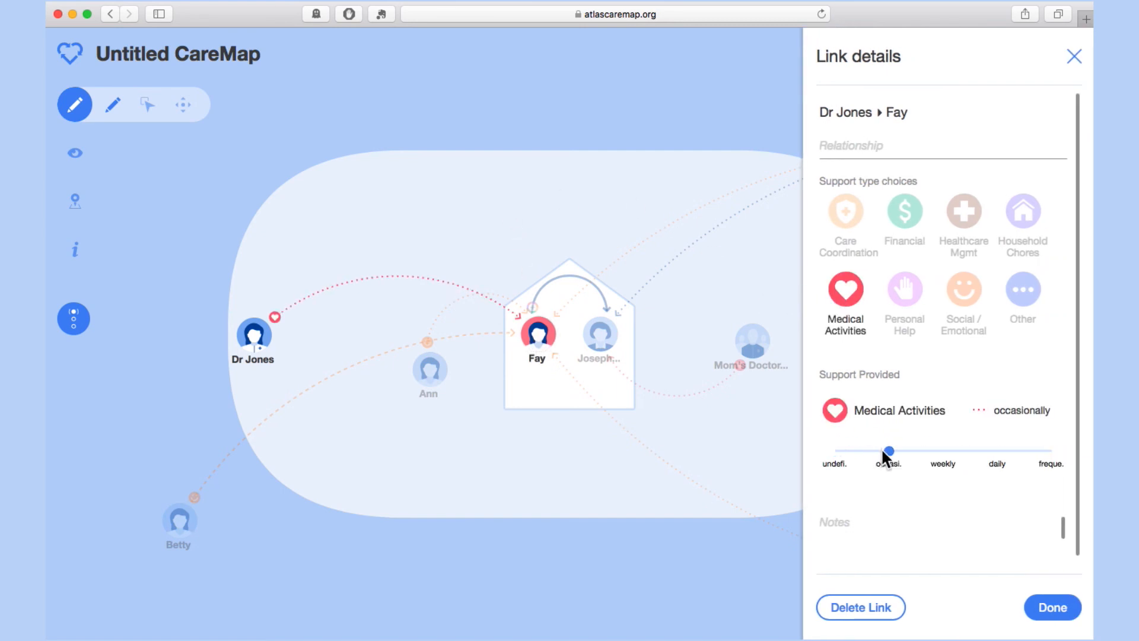
{"action": "left_click", "coordinate": [1051, 608]}
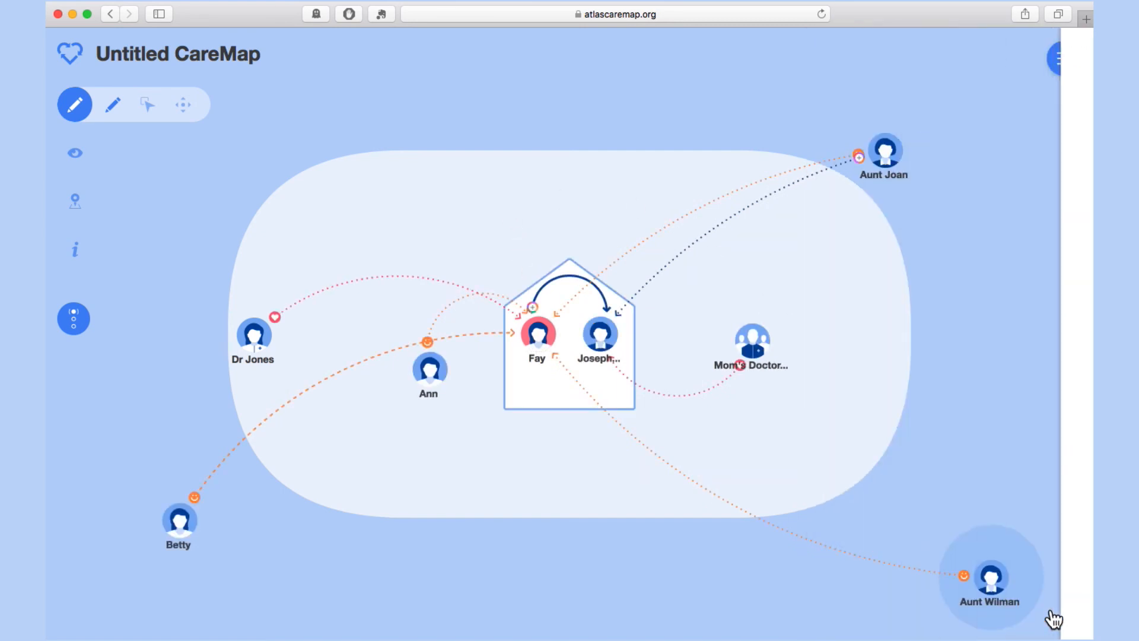
Reposition the therapist above and left of the house, move the friend beside it lower, and flatten the curve of the friend's link.
{"action": "left_click", "coordinate": [147, 110]}
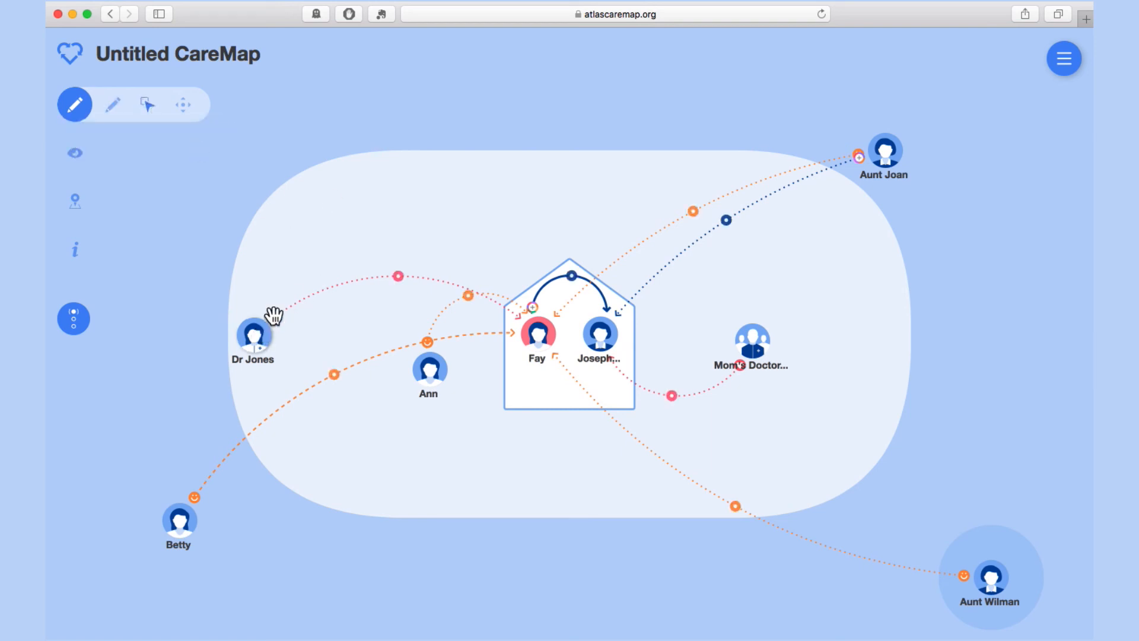
{"action": "left_click_drag", "start_coordinate": [274, 316], "coordinate": [360, 195]}
{"action": "left_click_drag", "start_coordinate": [446, 379], "coordinate": [472, 427]}
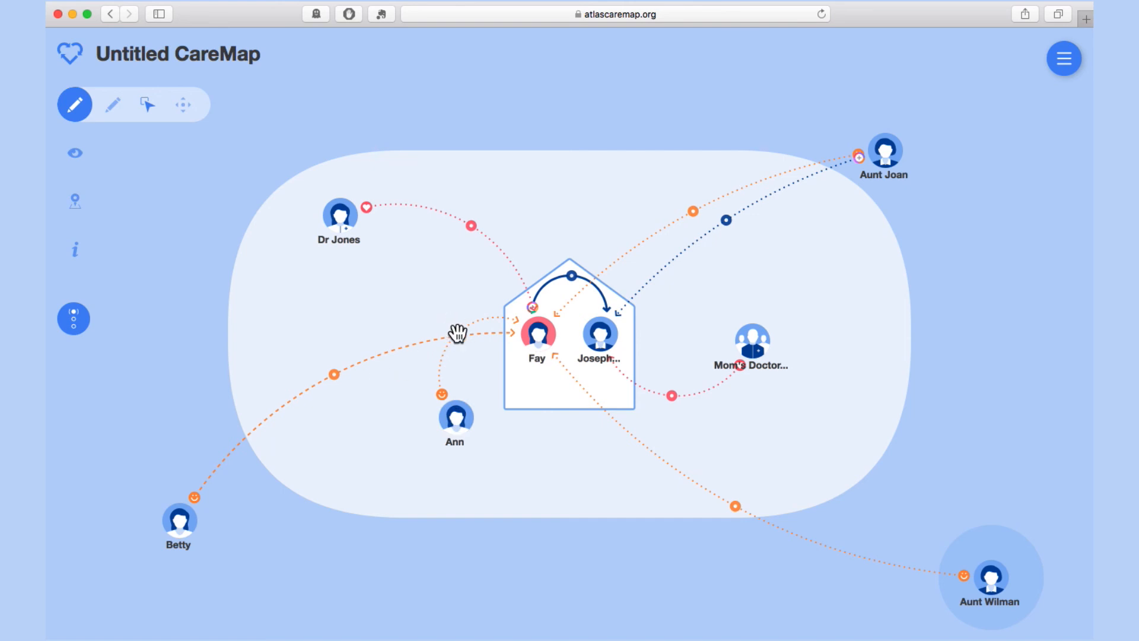
{"action": "left_click_drag", "start_coordinate": [458, 334], "coordinate": [491, 366]}
Rename the CareMap by replacing "Untitled" in its title with the caregiver's first name in possessive form.
{"action": "double_click", "coordinate": [154, 53]}
{"action": "type", "text": "F"}
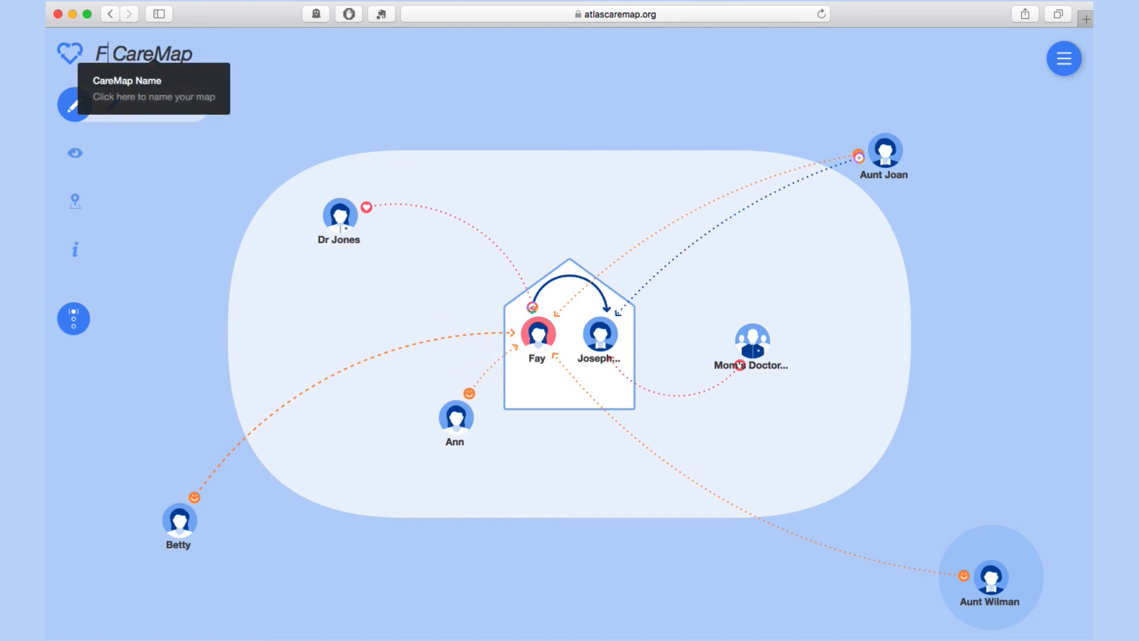
{"action": "type", "text": "ay's"}
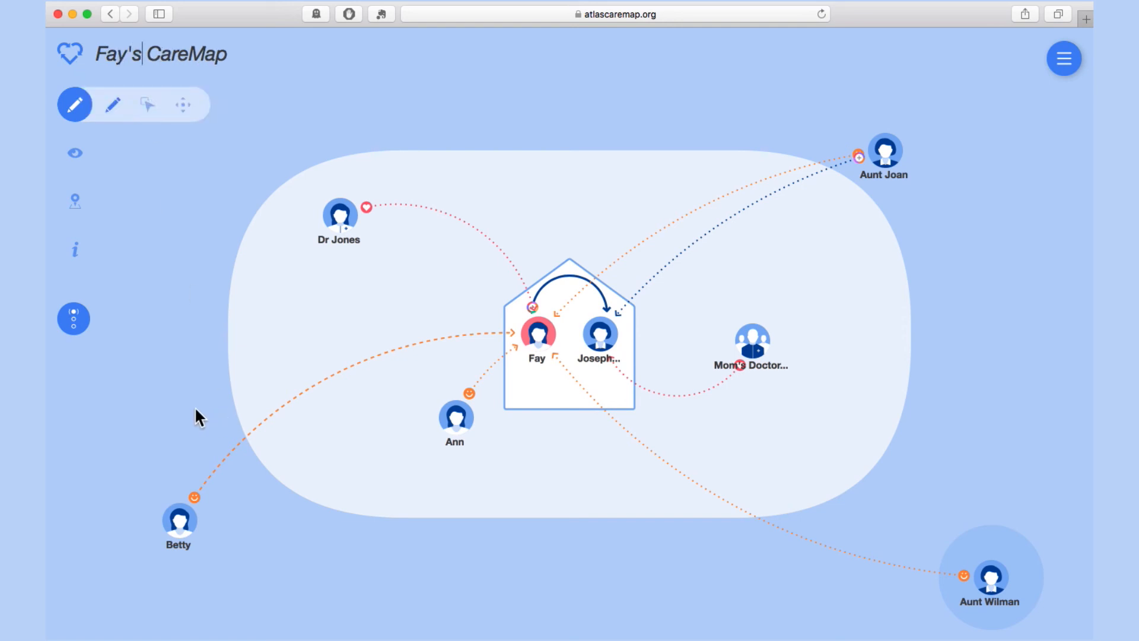
{"action": "key", "text": "Return"}
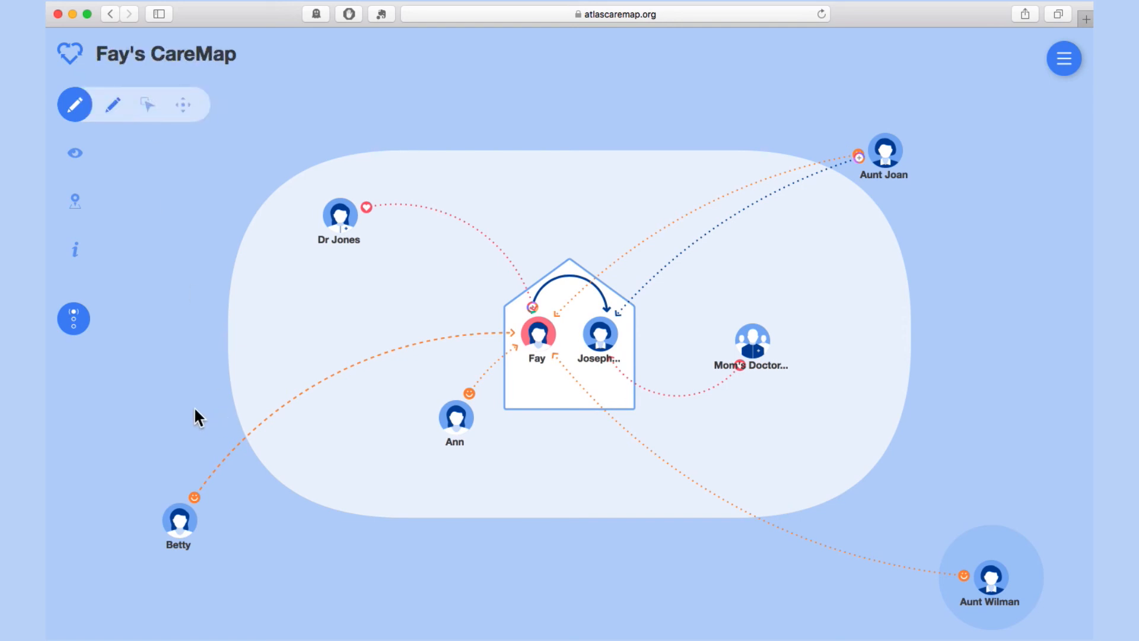